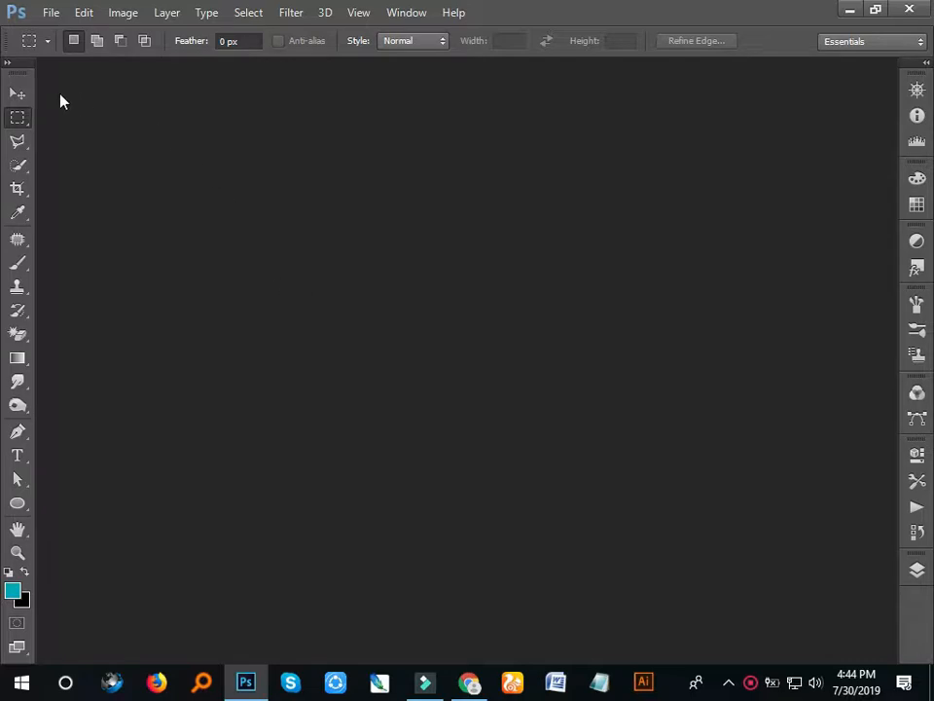
Step: Open the portrait mg_1269.jpg and dock its floating window as a tab
click(17, 93)
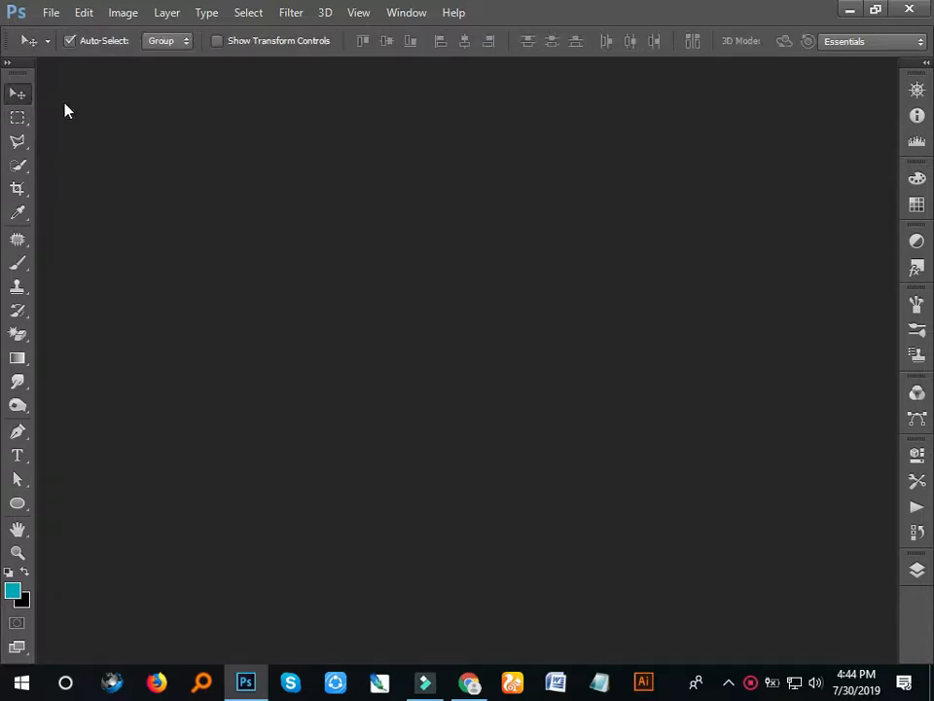
click(54, 12)
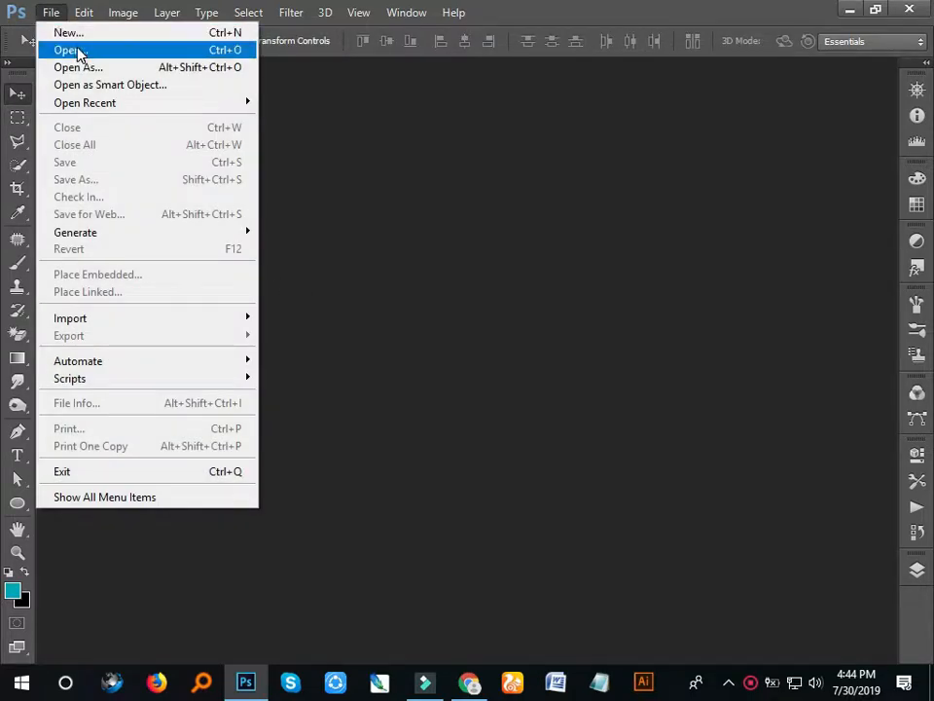
click(70, 49)
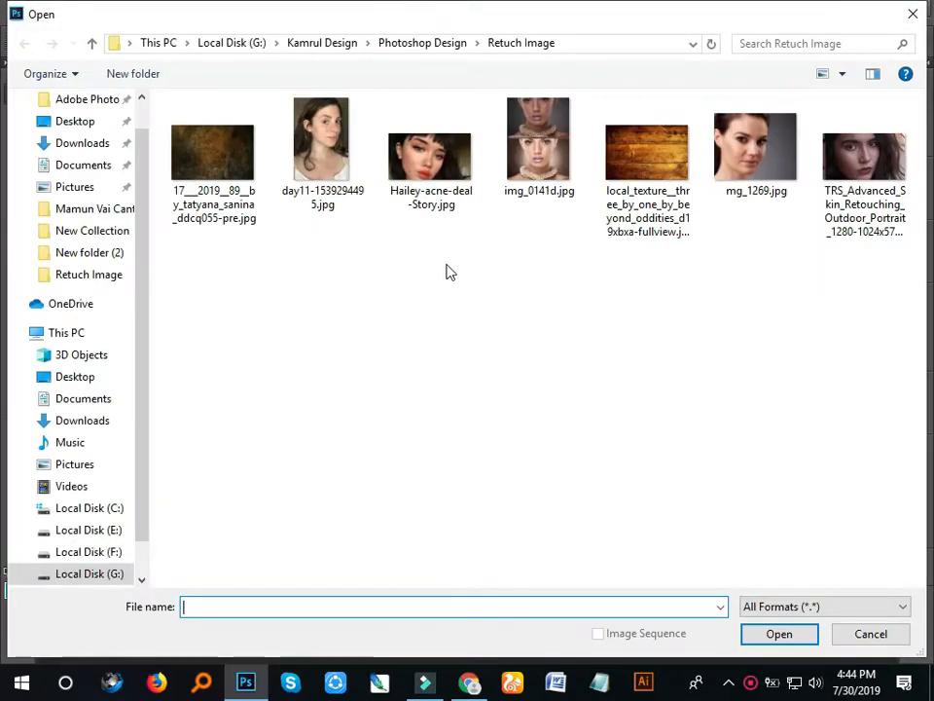
click(744, 161)
click(781, 635)
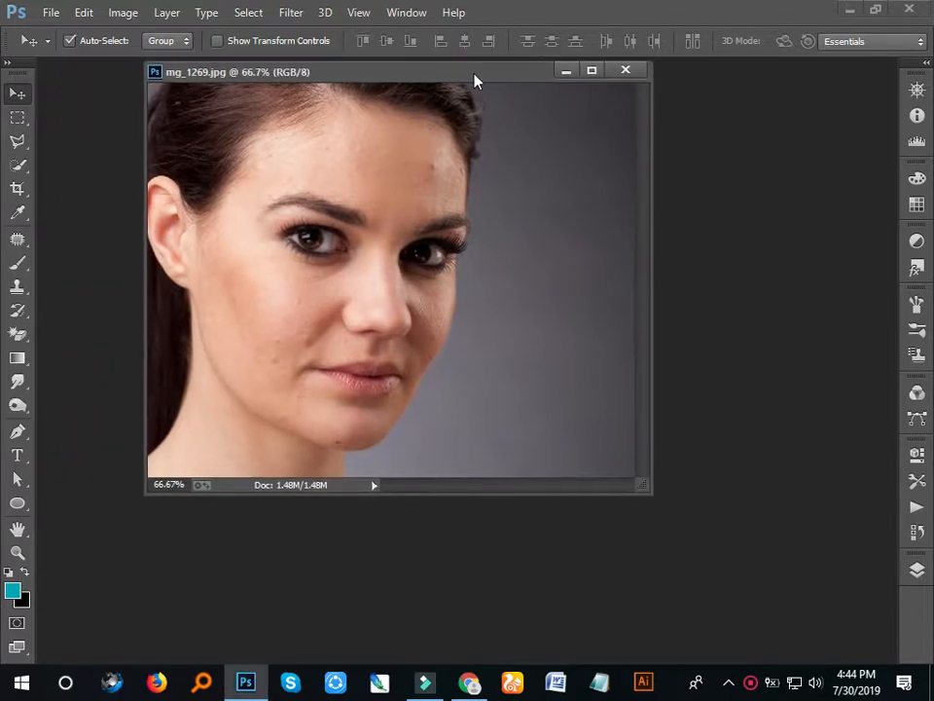
click(483, 68)
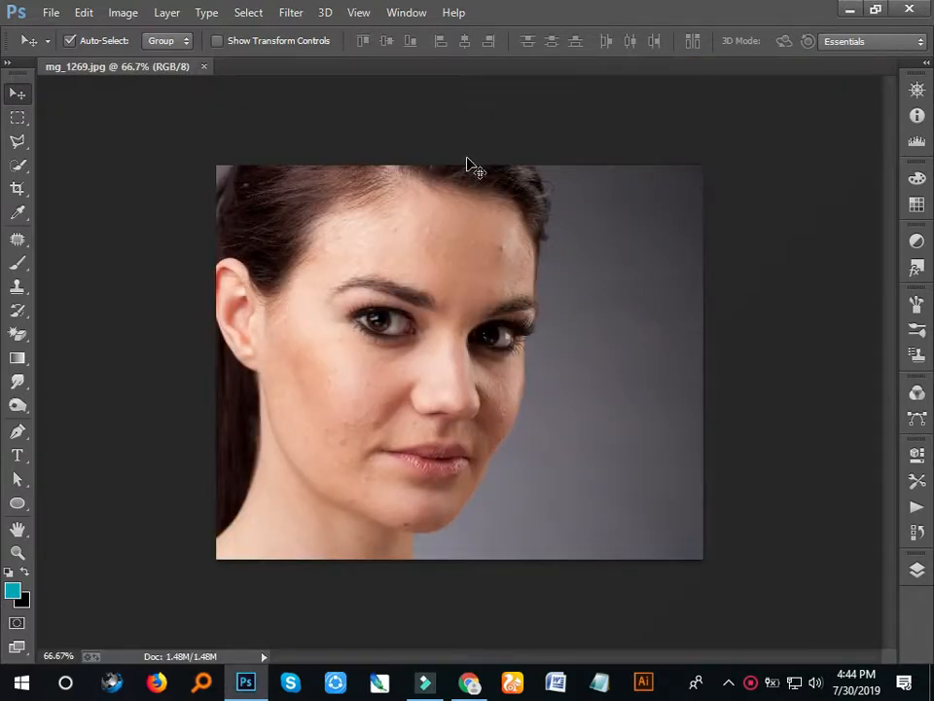
Step: Unlock the Background layer and duplicate it within the same document
click(917, 570)
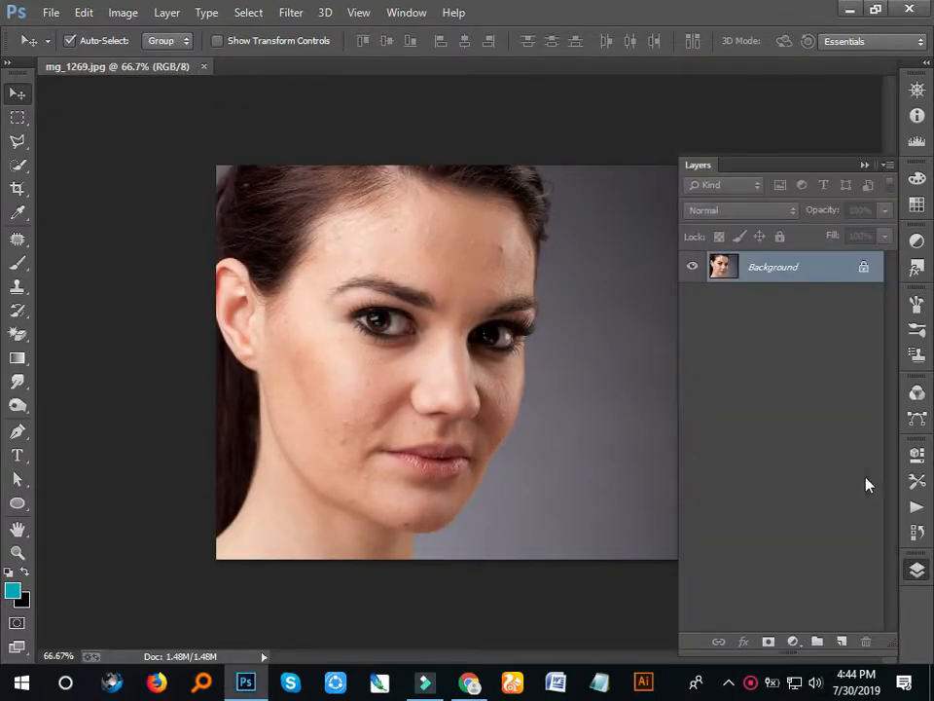
click(864, 269)
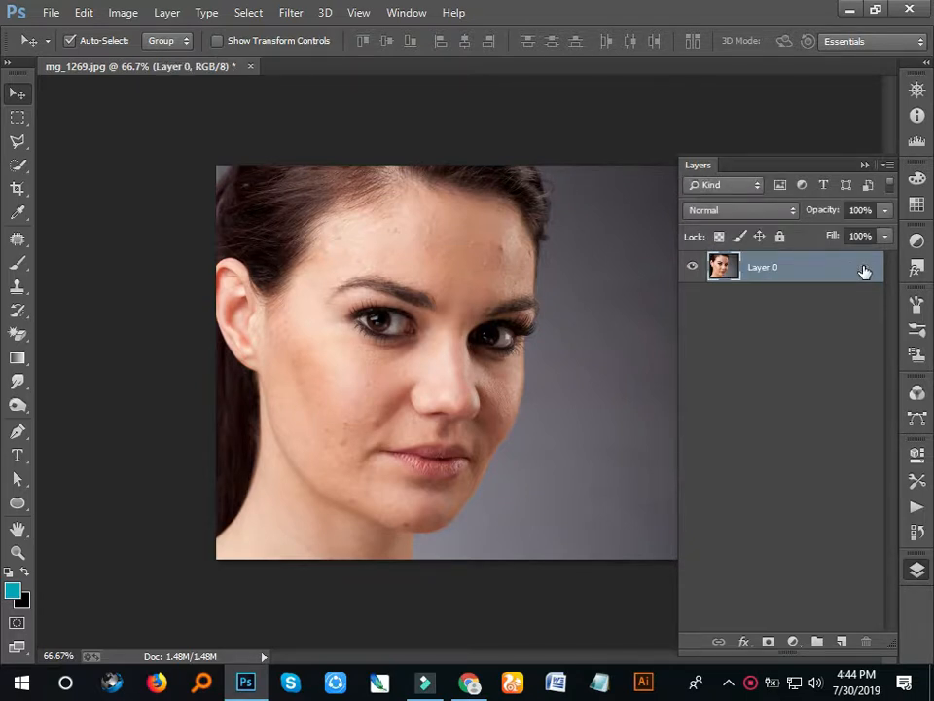
right_click(867, 273)
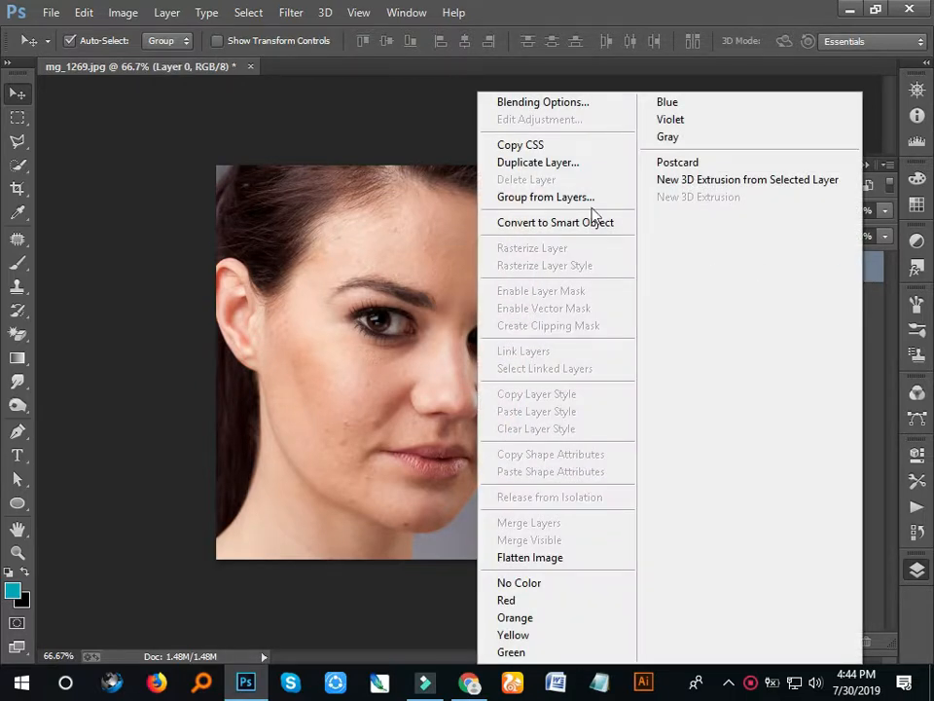
click(551, 163)
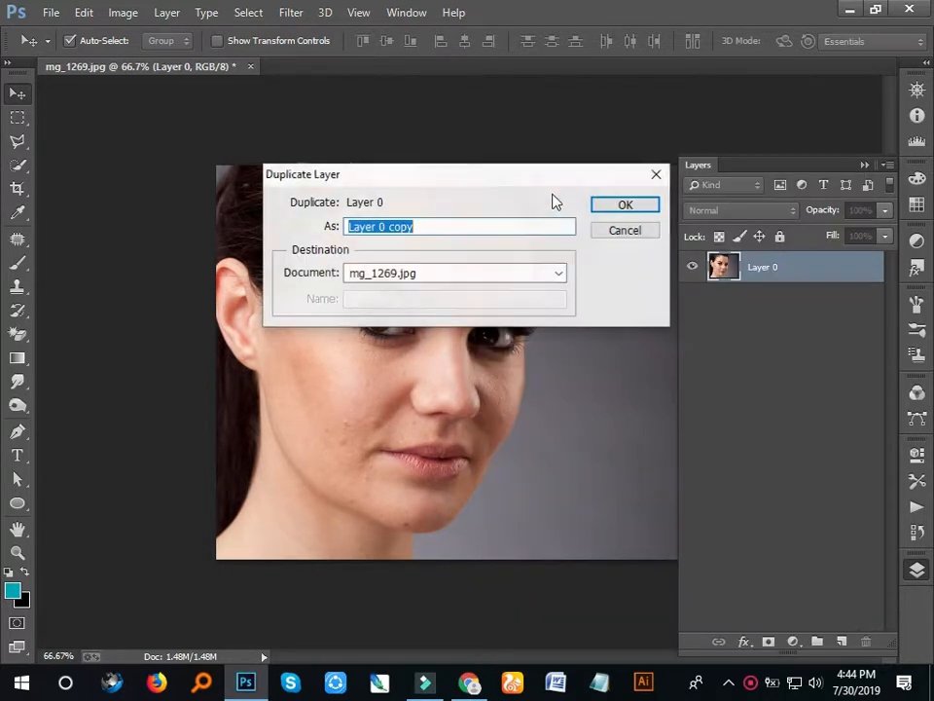
click(625, 205)
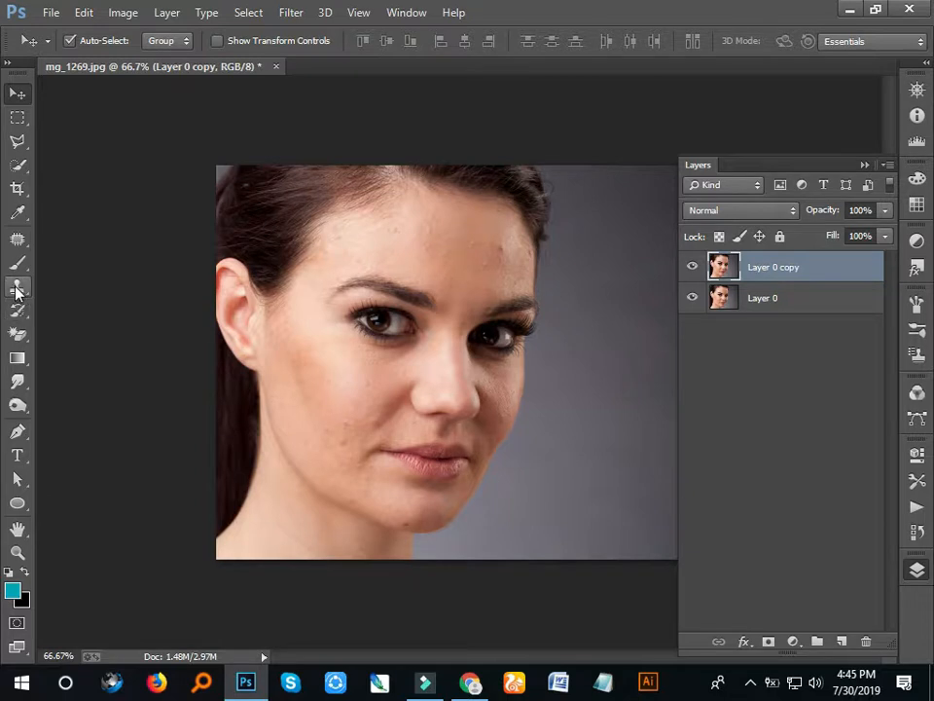
Step: Heal the blemishes on the woman's large cheek and around the mouth corner with the content-aware Spot Healing Brush at size 15
mouse_move(18, 238)
mouse_down()
mouse_move(75, 251)
mouse_move(78, 279)
mouse_move(78, 238)
mouse_up()
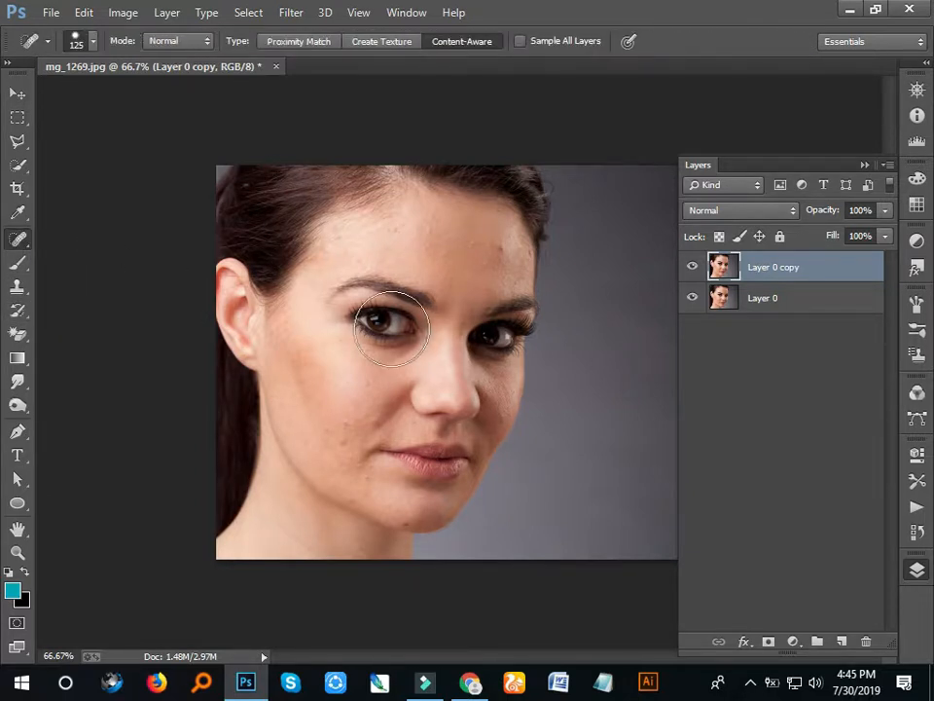
key(ctrl+plus)
key(ctrl+plus)
key(ctrl+plus)
scroll(173, 438, down, 3)
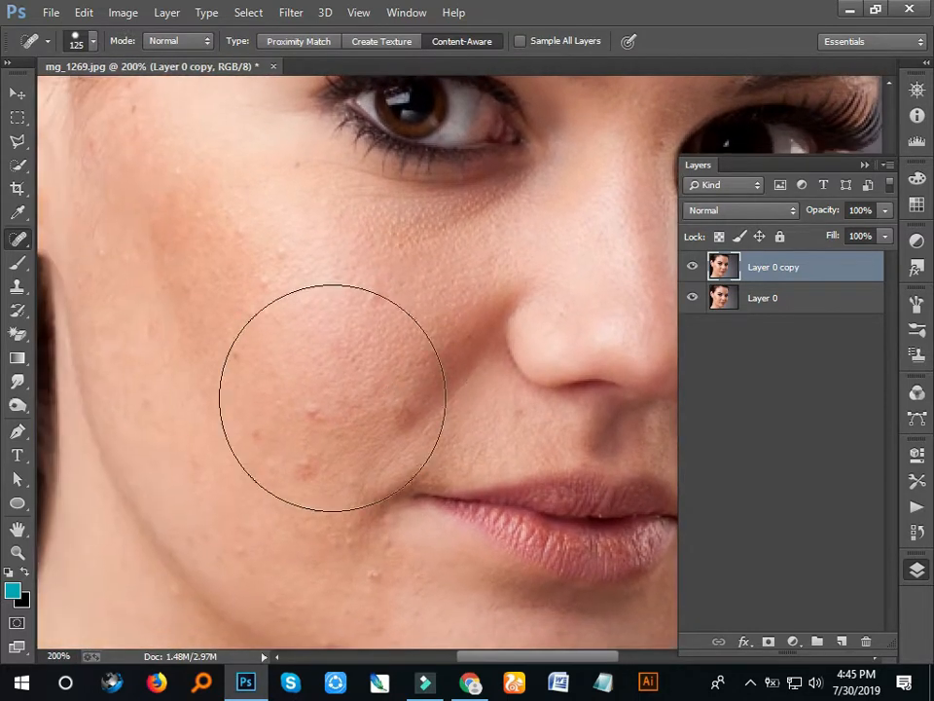
key(bracketleft)
key(bracketleft)
key(bracketleft)
key(bracketleft)
key(bracketleft)
key(bracketleft)
key(bracketleft)
key(bracketleft)
key(bracketleft)
key(bracketleft)
key(bracketleft)
key(bracketleft)
click(313, 408)
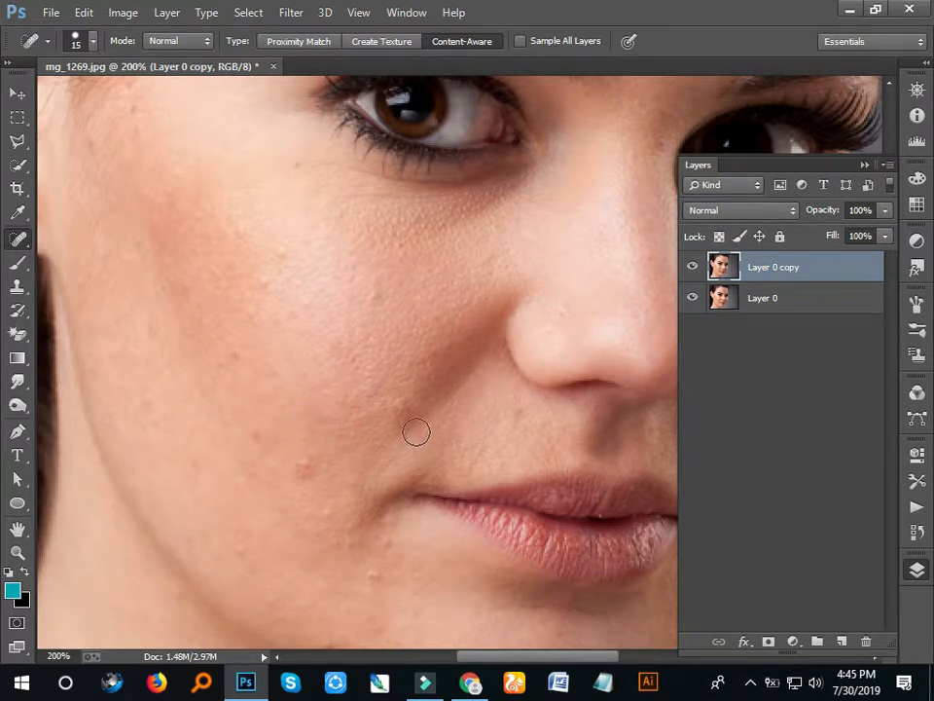
click(306, 470)
click(275, 255)
click(372, 295)
click(230, 354)
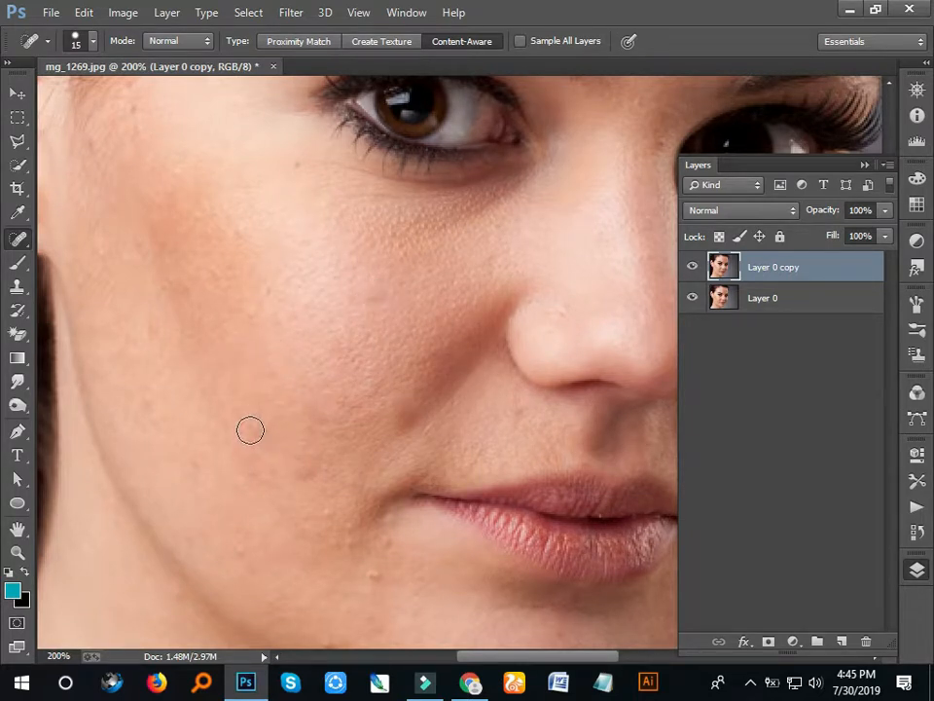
drag(236, 550, 242, 551)
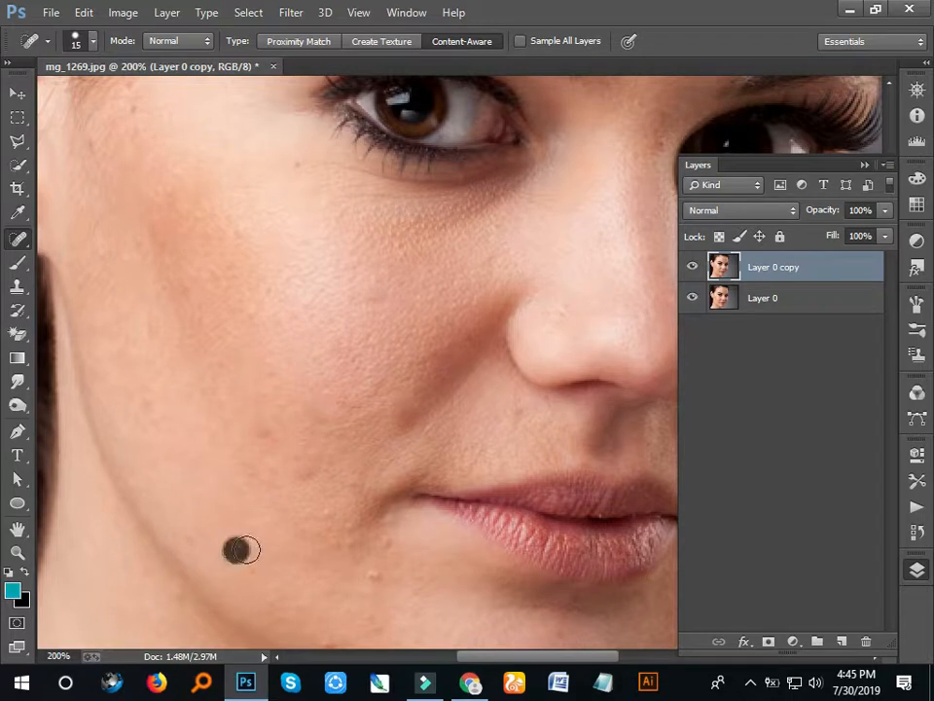
click(271, 438)
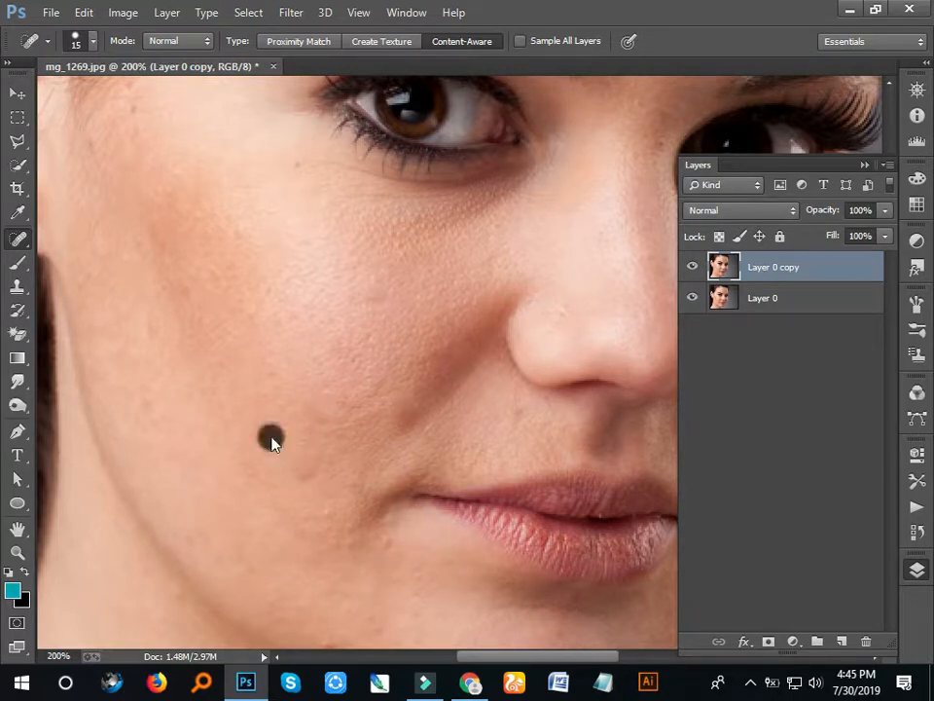
Step: Heal the spots and bumps across the forehead with the Spot Healing Brush at size 15
mouse_move(352, 308)
mouse_down()
mouse_move(331, 601)
mouse_move(146, 681)
mouse_up()
click(566, 306)
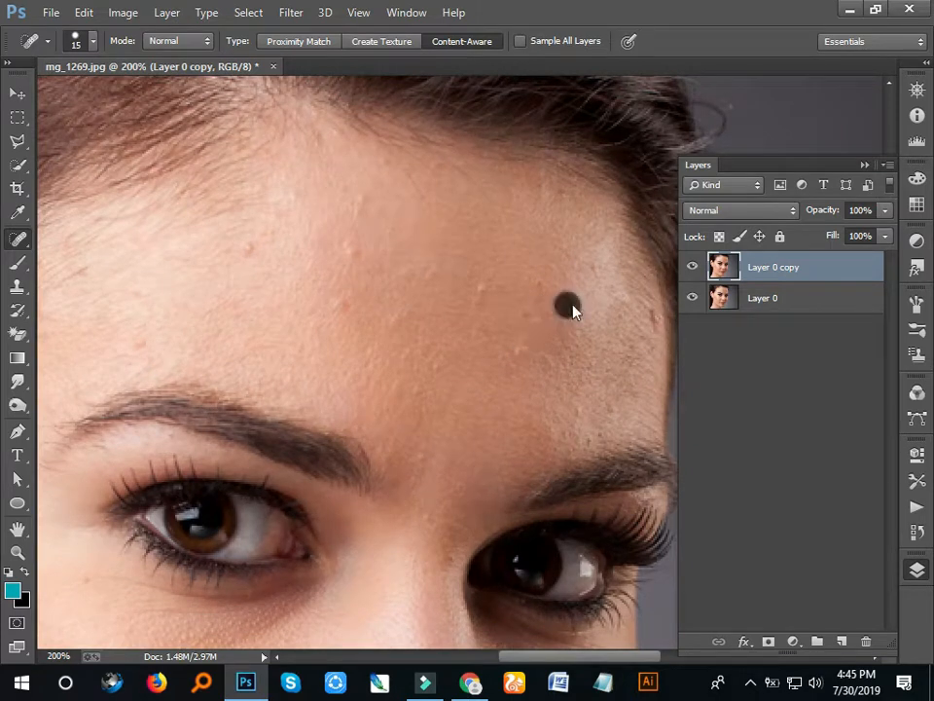
click(484, 289)
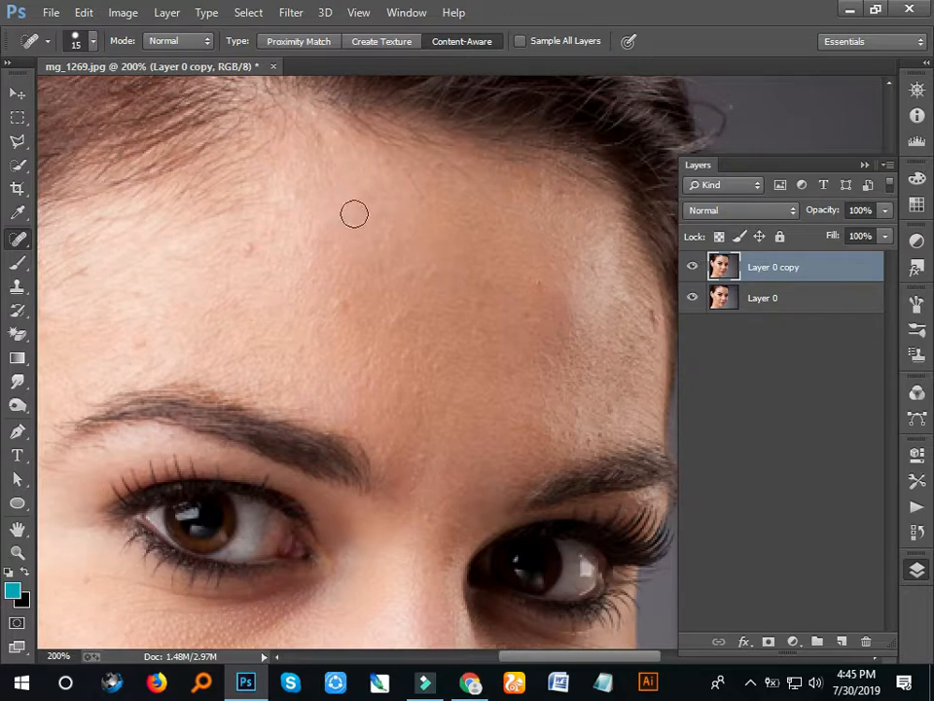
click(339, 307)
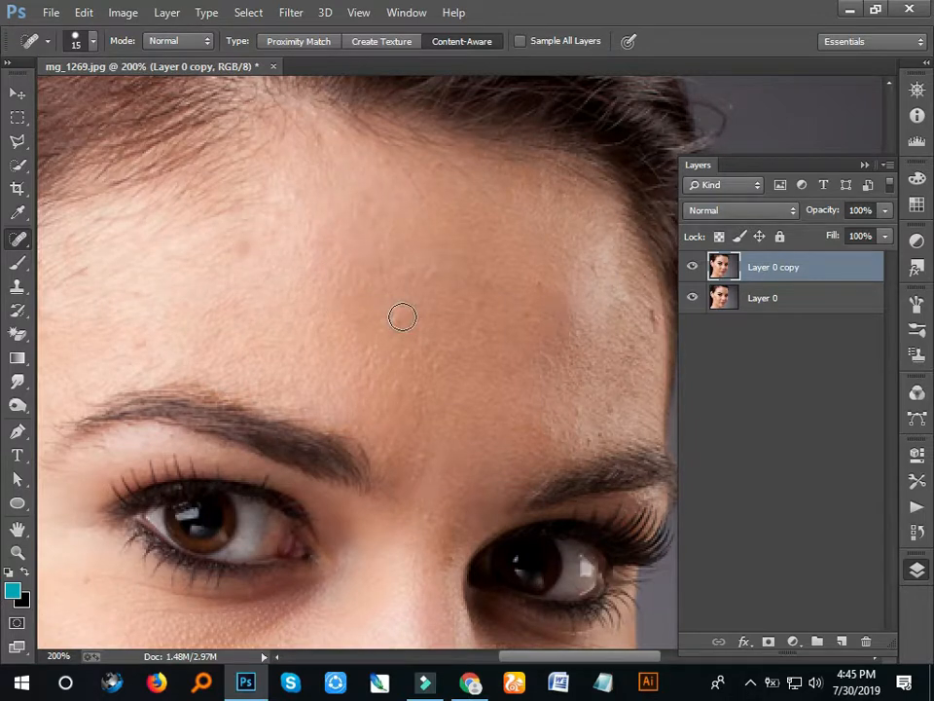
Step: Heal the remaining spots on the lower face and reduce the healing brush size to 9
scroll(403, 317, down, 1)
scroll(392, 340, down, 3)
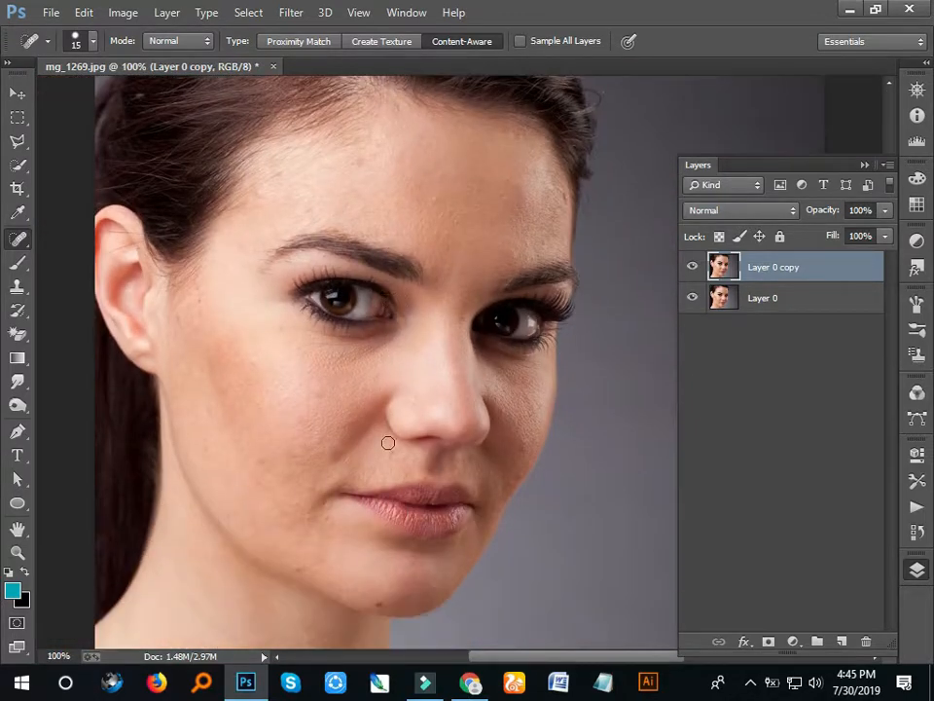
click(262, 460)
key(bracketleft)
Step: Duplicate the retouched layer twice, keeping the default layer names
right_click(834, 267)
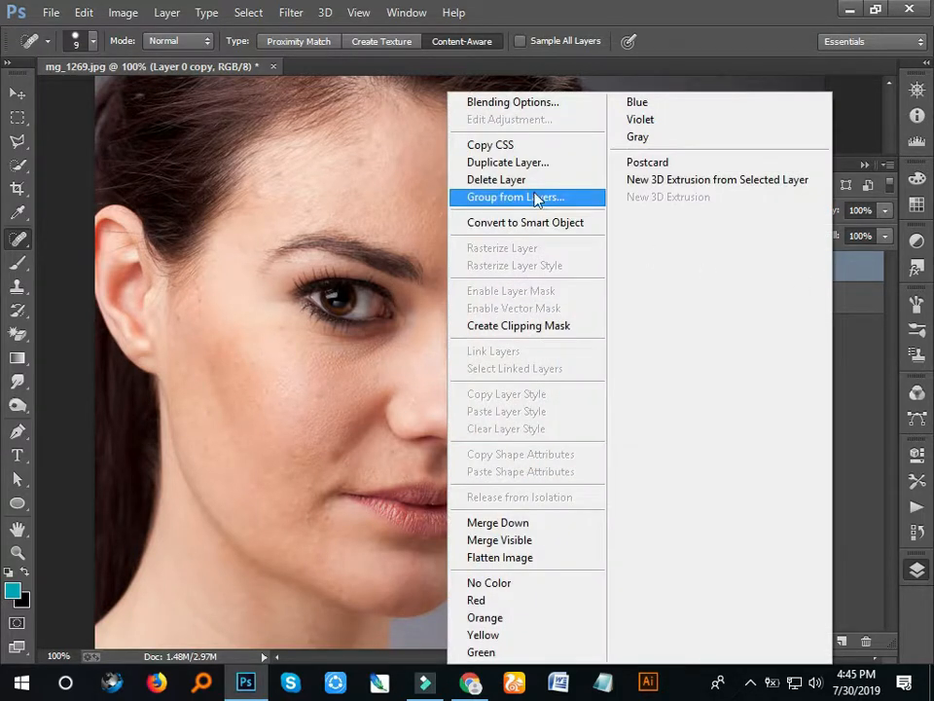
click(531, 166)
click(626, 207)
right_click(820, 267)
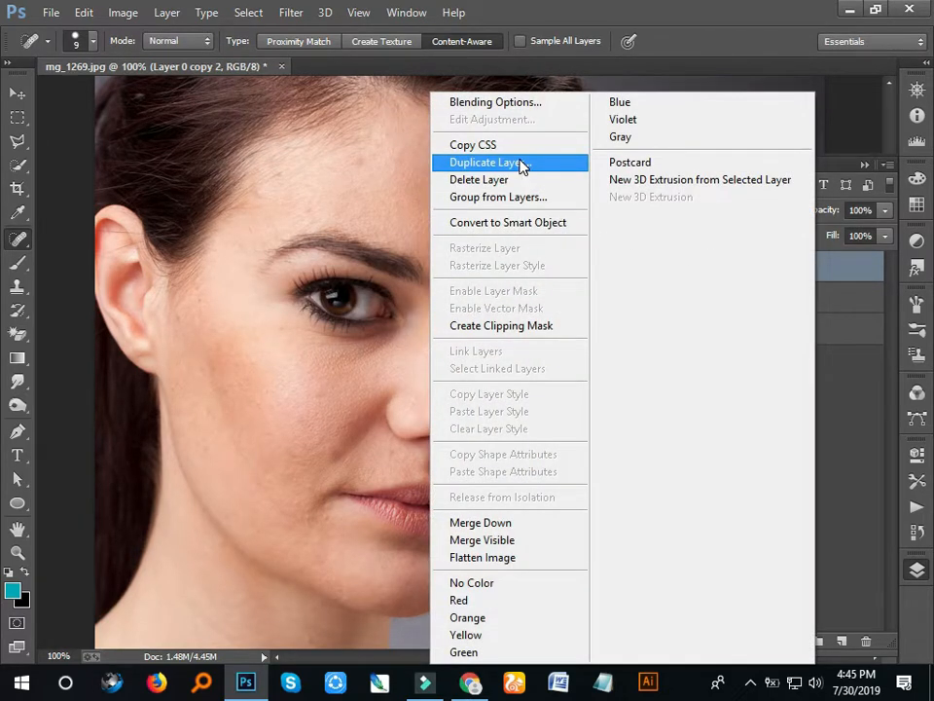
click(521, 164)
click(622, 208)
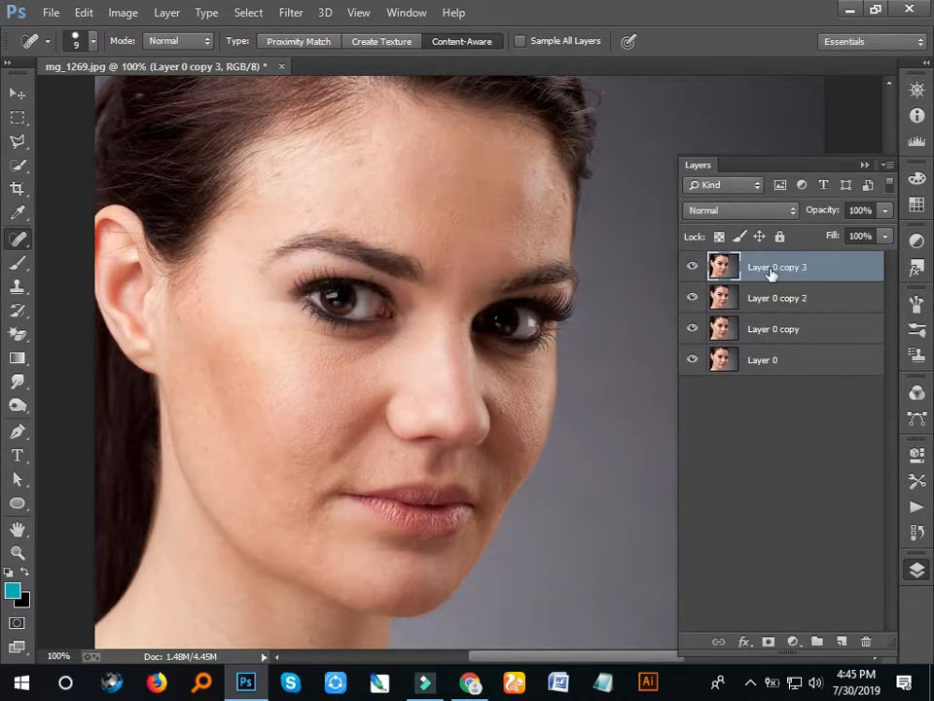
Step: Rename the Layer 0 copy 2 layer as Low
click(780, 331)
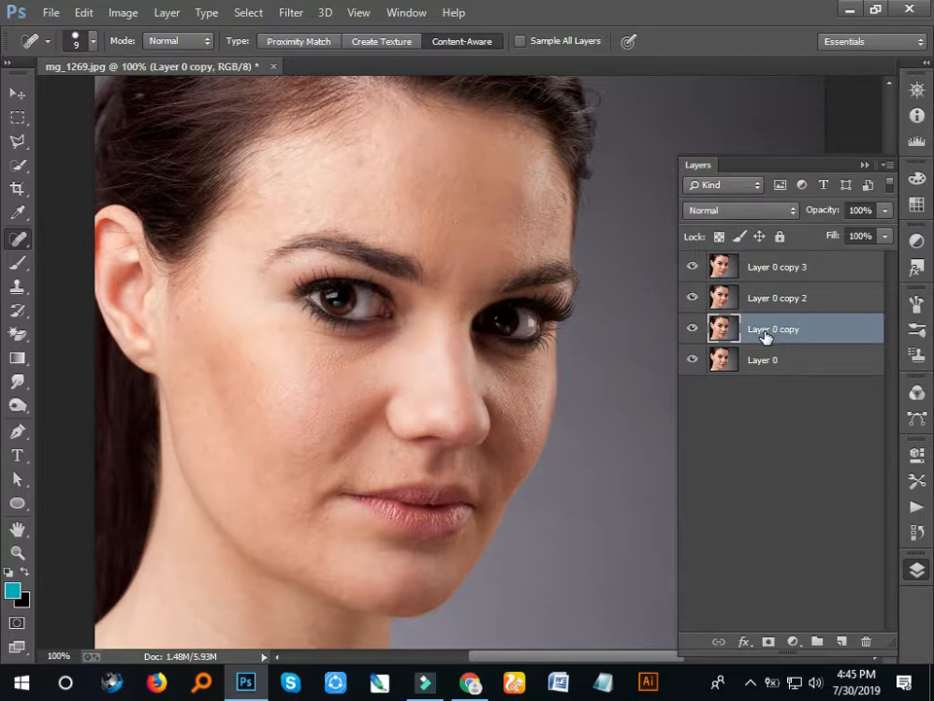
double_click(765, 330)
click(778, 302)
double_click(778, 299)
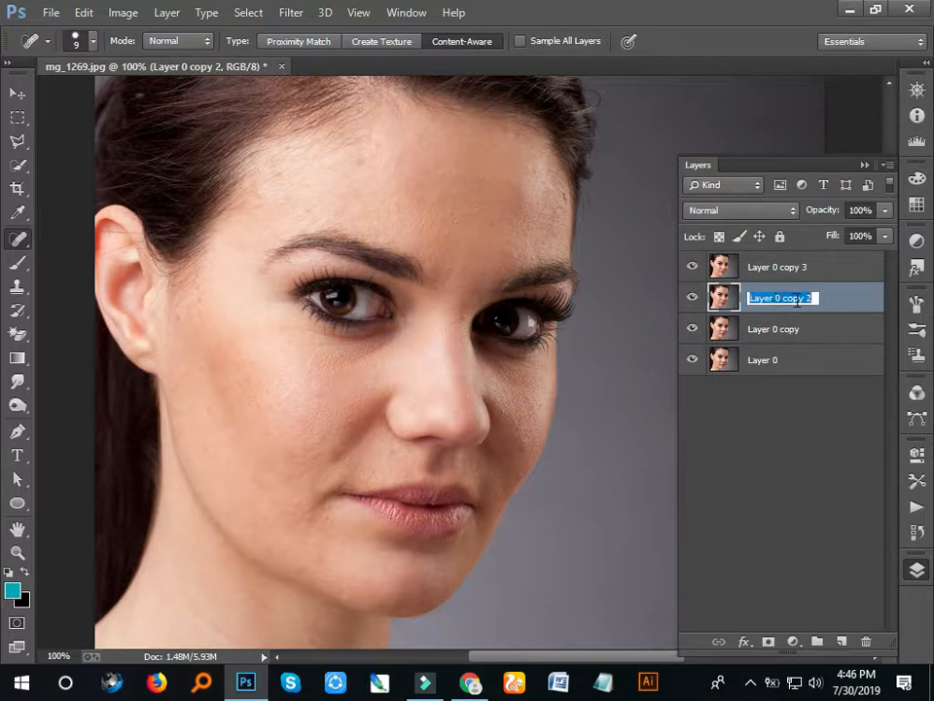
text(L)
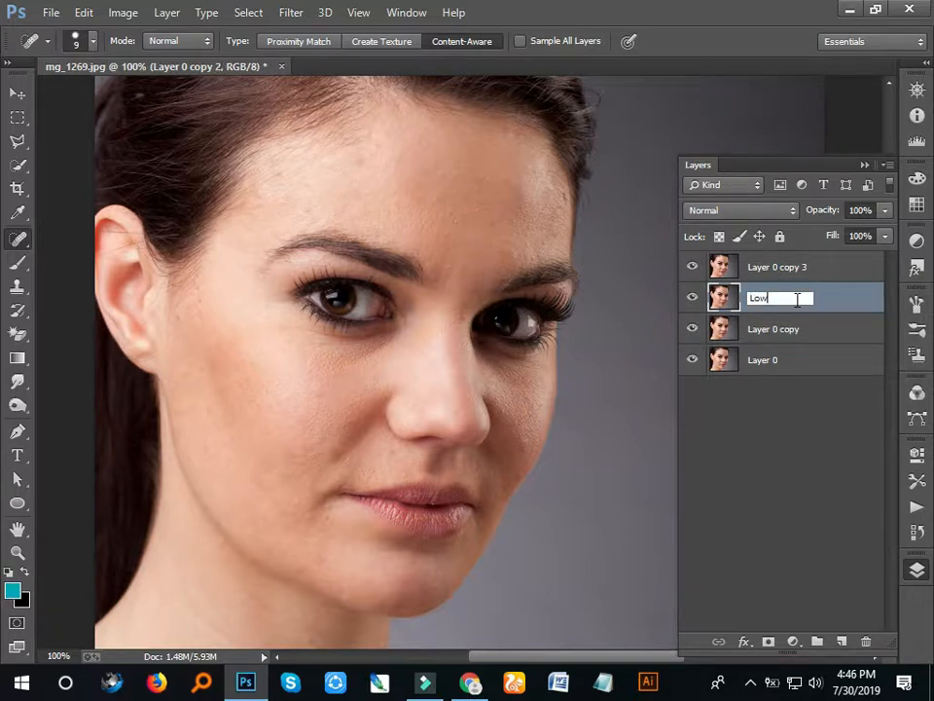
text(ow)
key(Return)
Step: Rename the topmost layer, Layer 0 copy 3, as High
click(767, 273)
double_click(796, 273)
text(H)
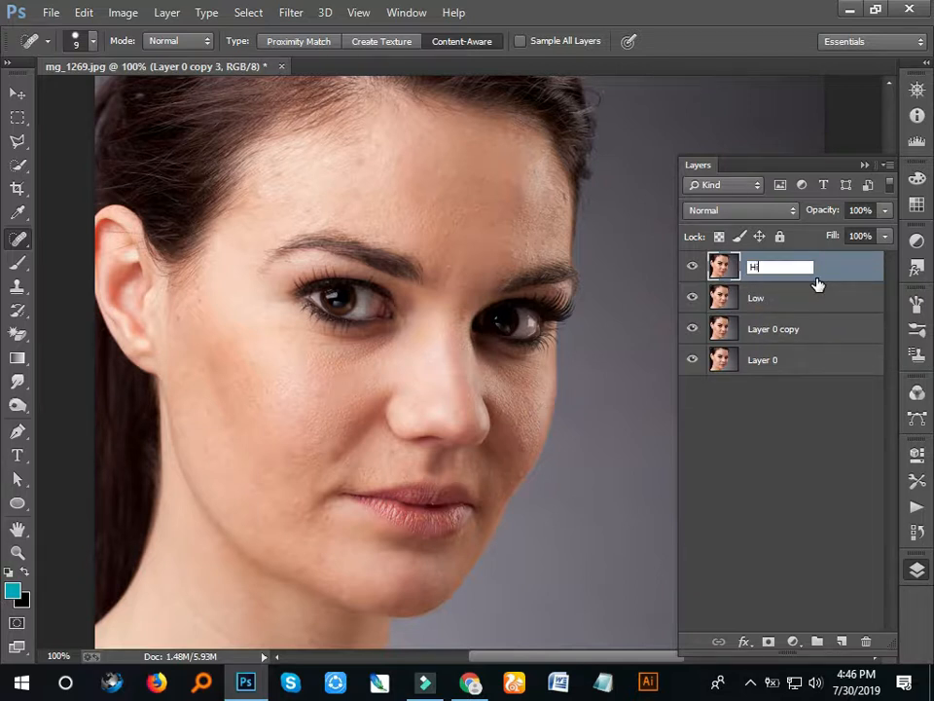
text(igh)
key(Return)
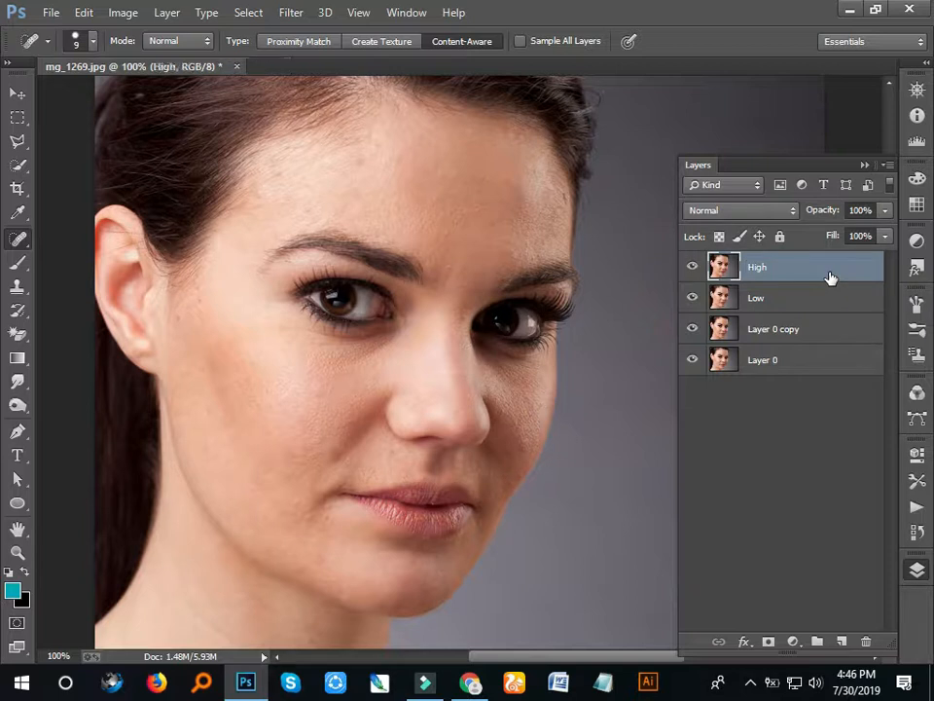
Step: Duplicate the High layer and rename the copy as High Pass
key(ctrl+j)
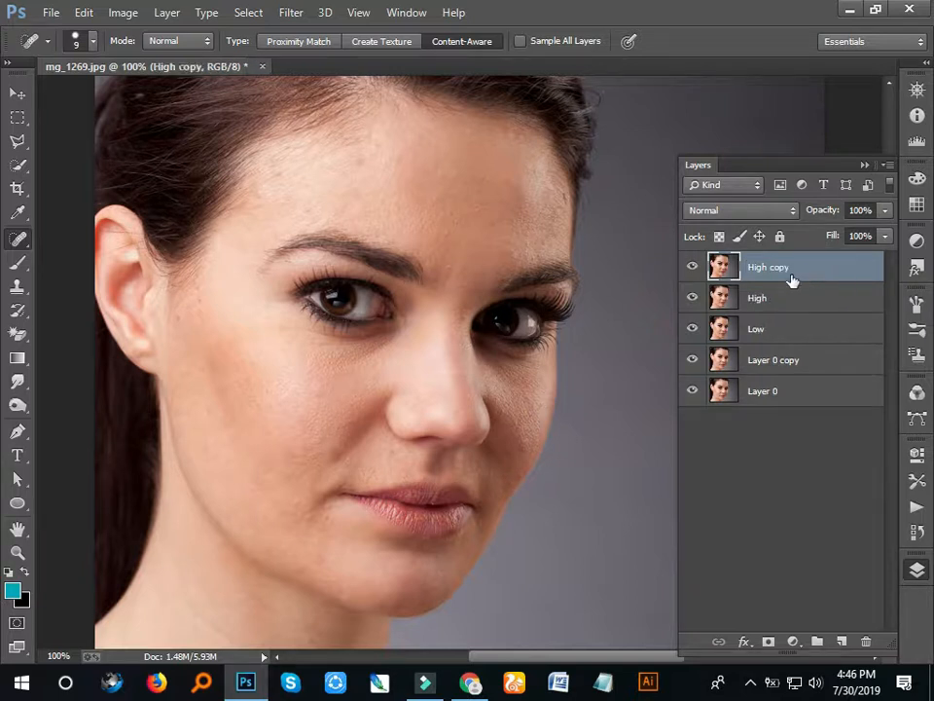
double_click(768, 268)
text(Hi)
Step: Apply a Gaussian Blur with a radius of 12 pixels to the Low layer
click(776, 332)
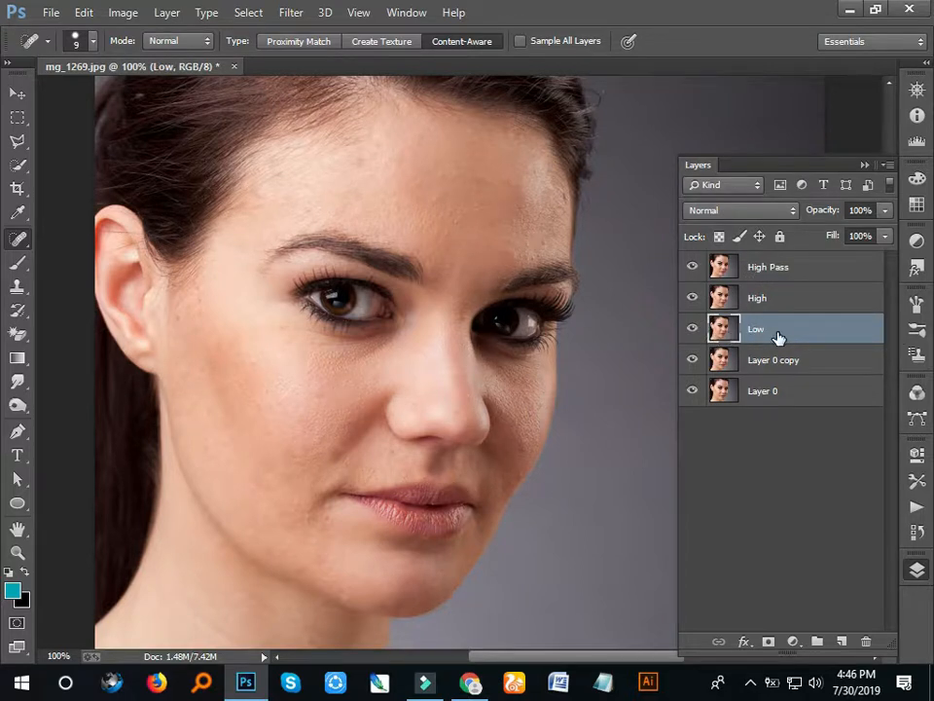
click(292, 17)
mouse_move(314, 272)
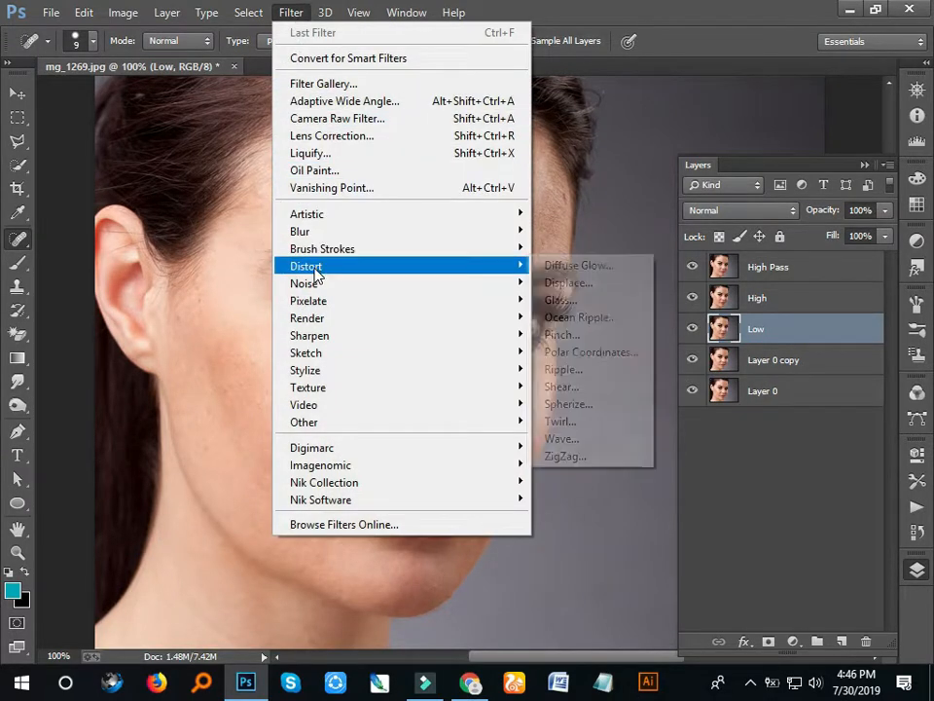
mouse_move(310, 231)
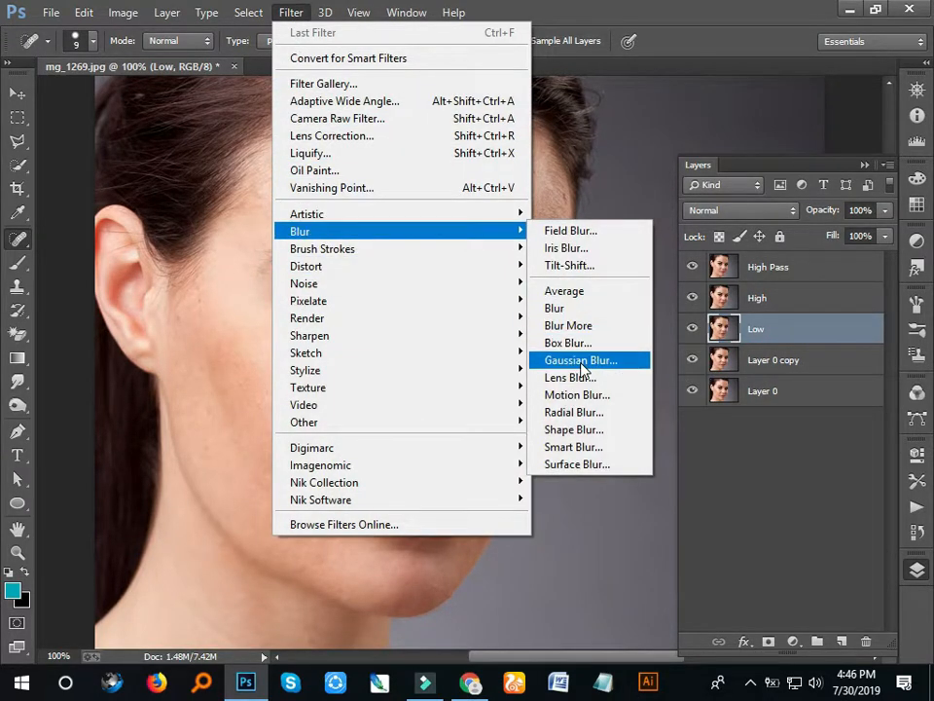
click(580, 361)
drag(649, 236, 762, 273)
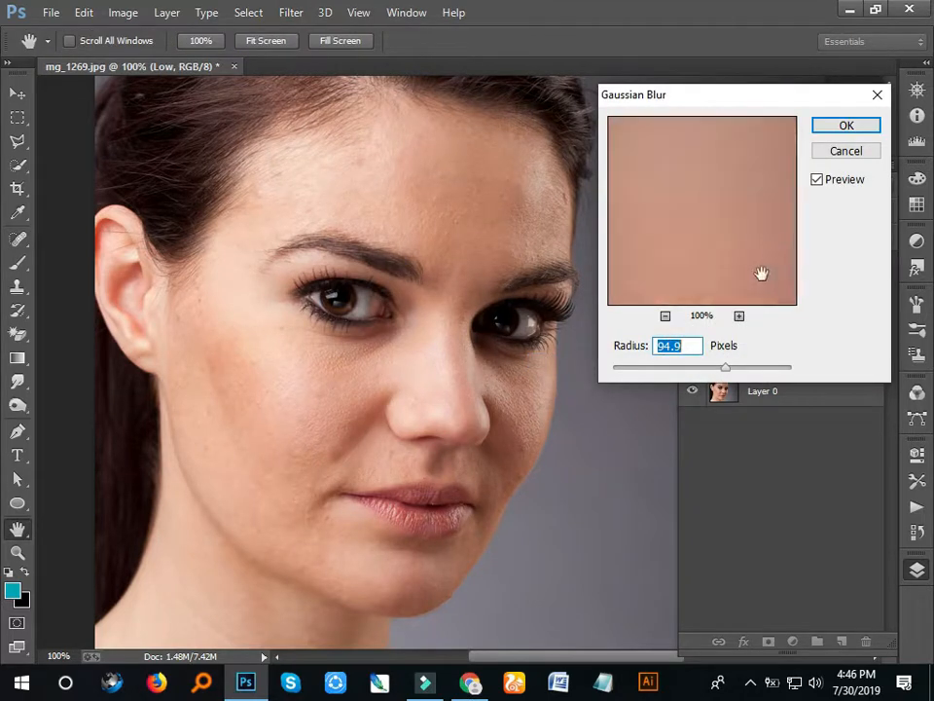
drag(663, 370, 684, 370)
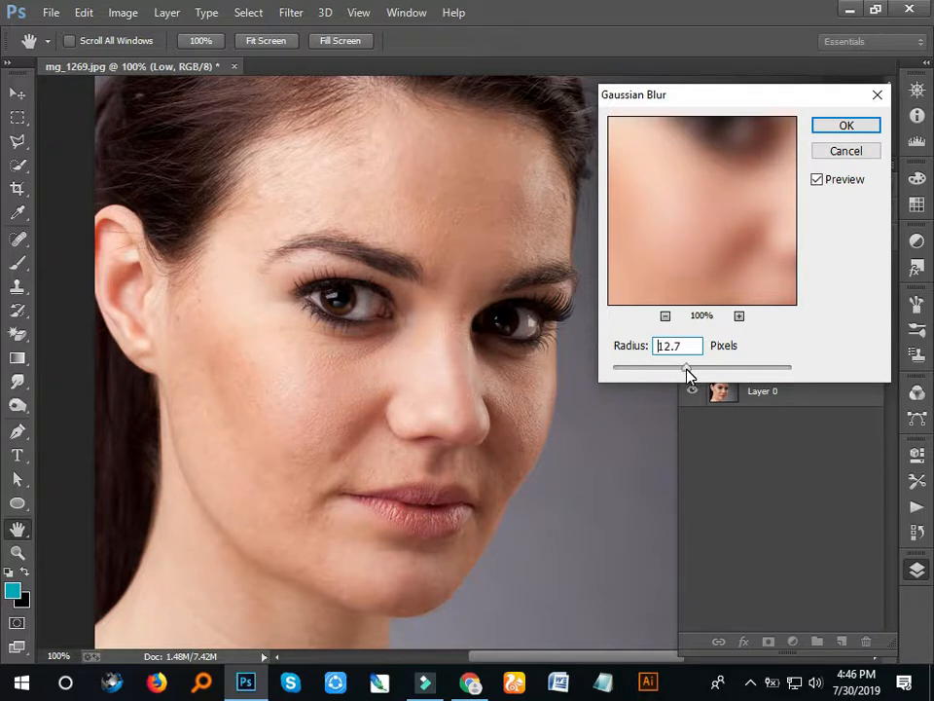
drag(672, 233, 700, 213)
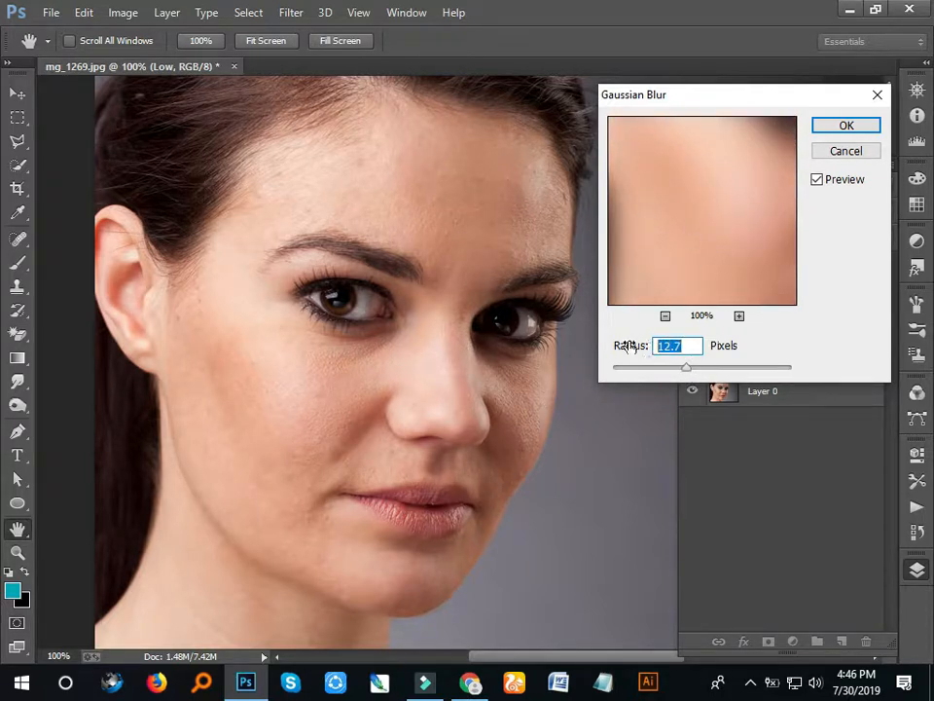
text(12)
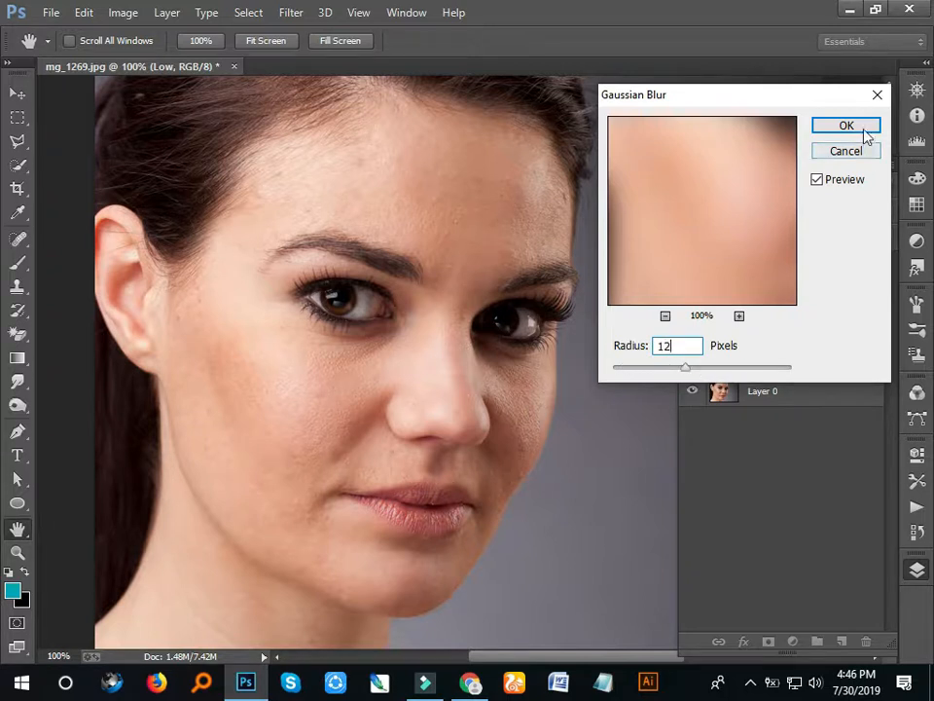
click(865, 128)
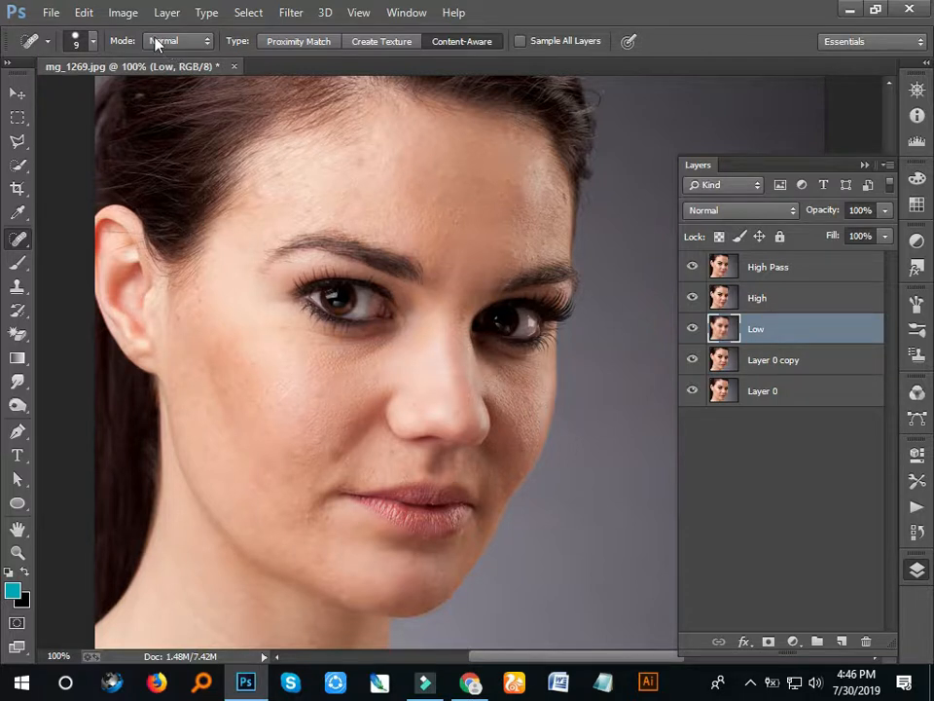
Step: Use Apply Image on the High layer with Low as the source layer, Subtract blending, scale 2 and offset 128
click(812, 299)
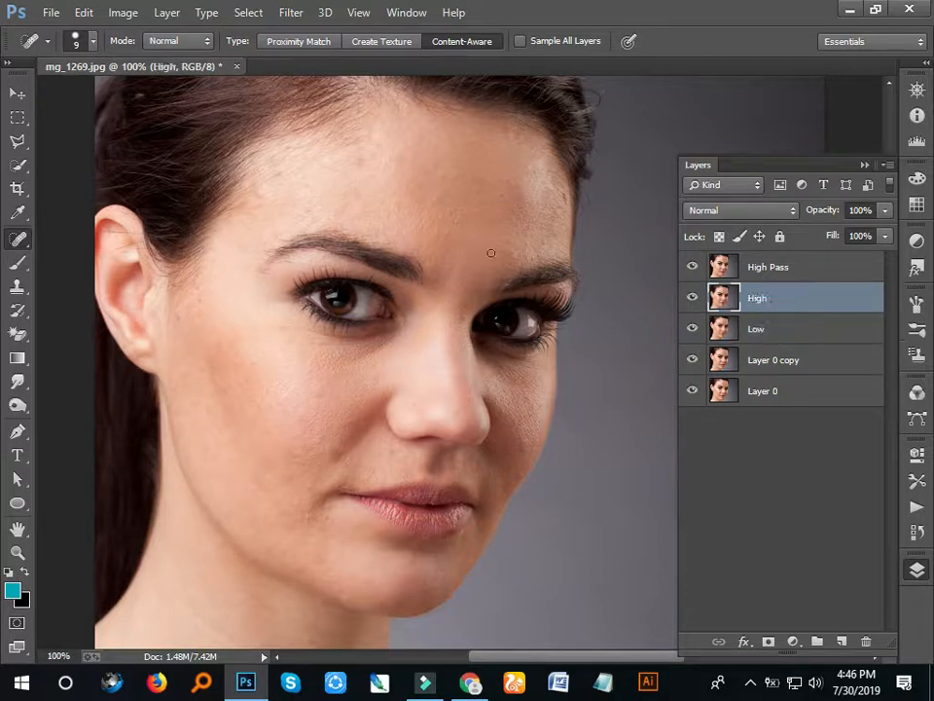
click(125, 14)
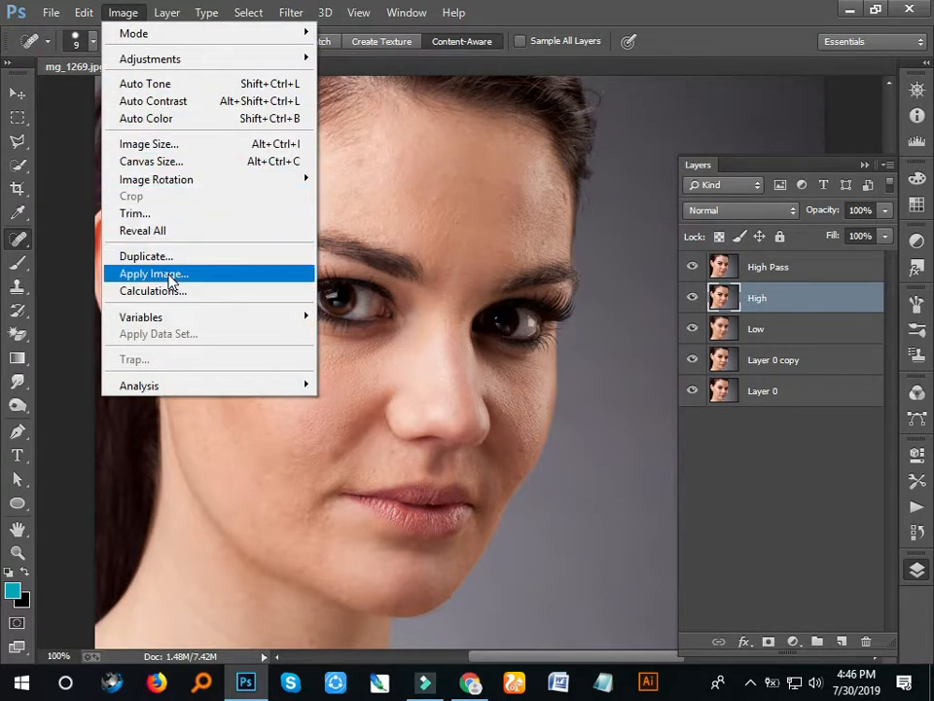
click(153, 273)
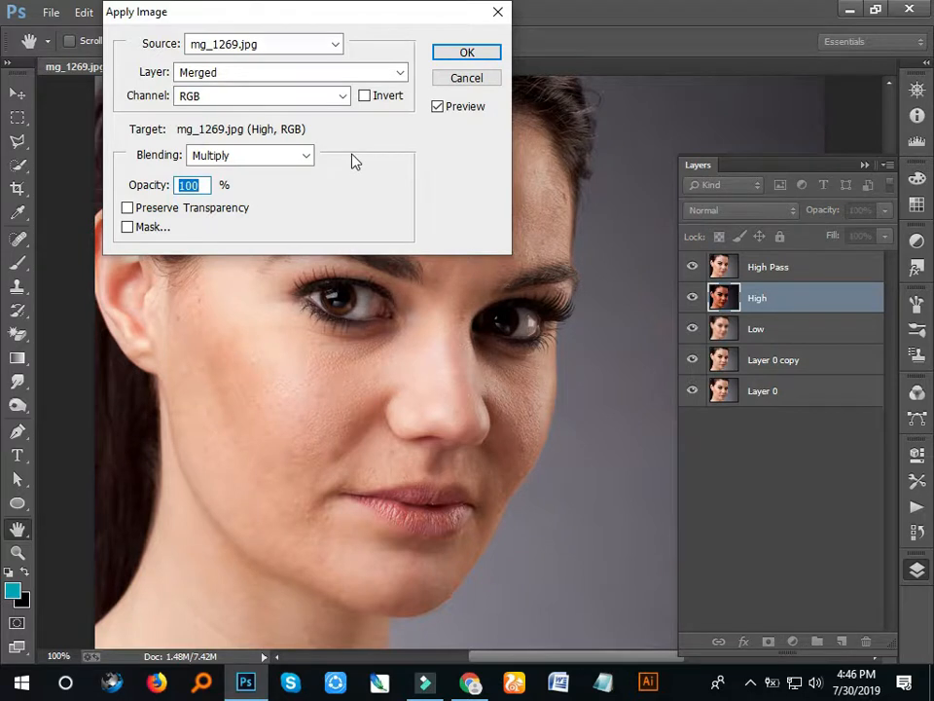
click(217, 76)
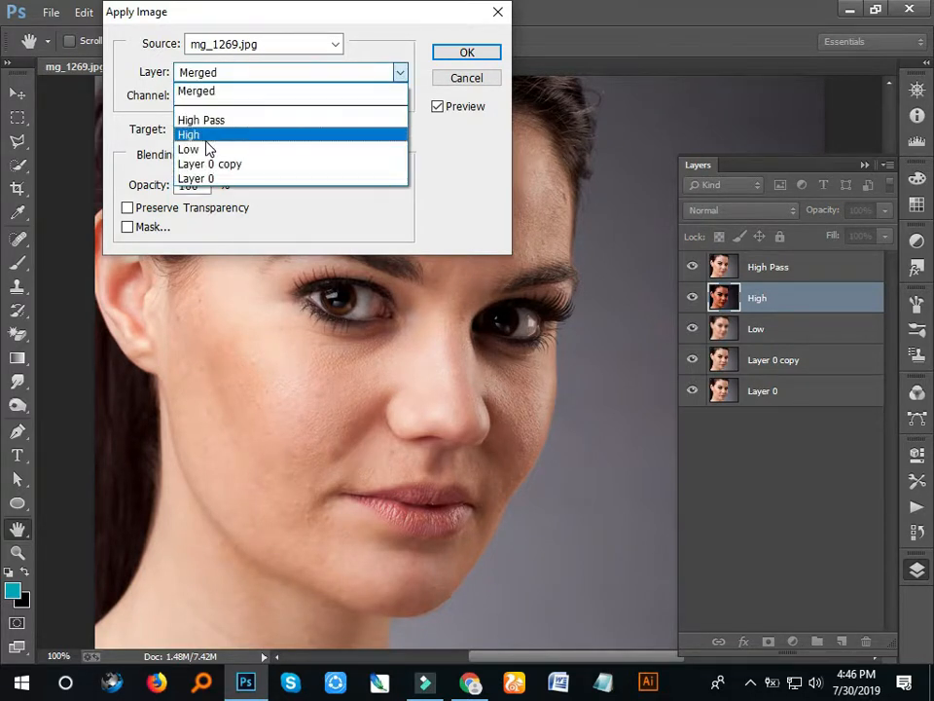
click(204, 149)
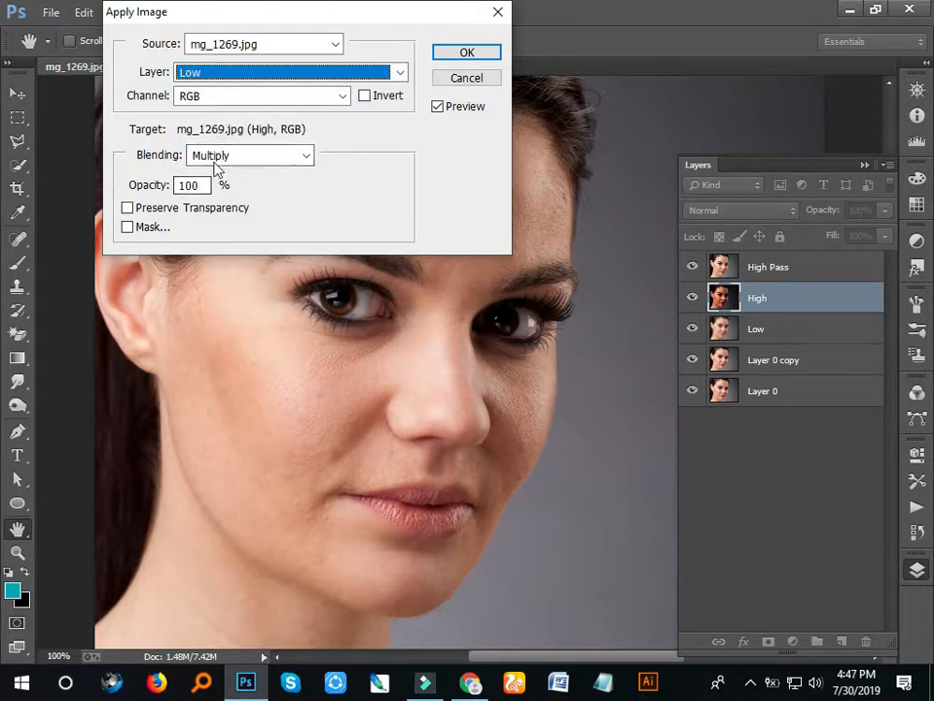
click(246, 157)
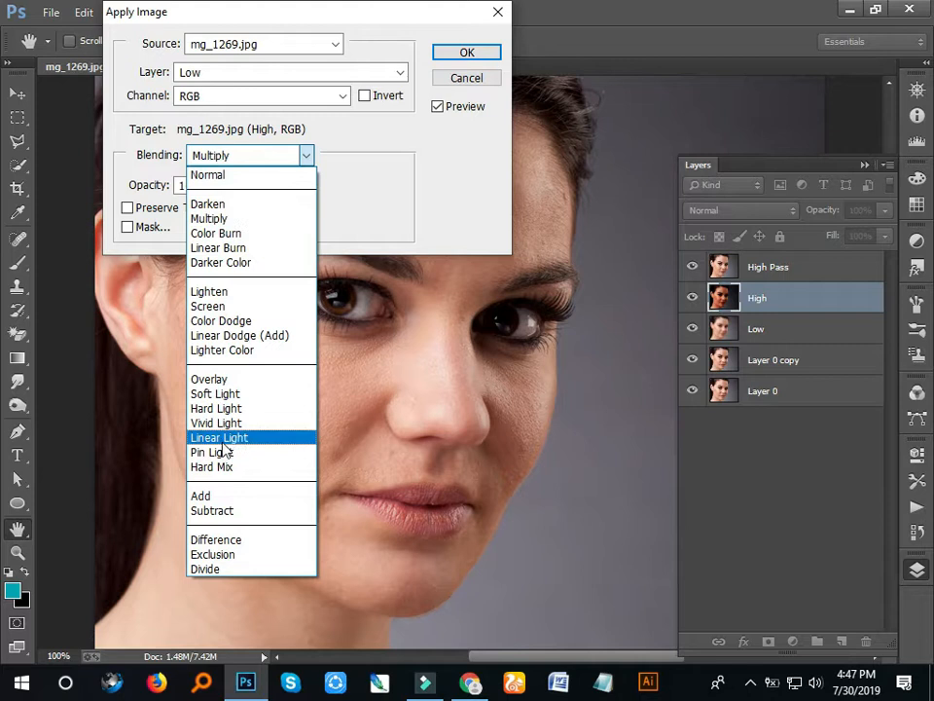
click(218, 511)
double_click(351, 184)
text(2)
double_click(356, 207)
text(1)
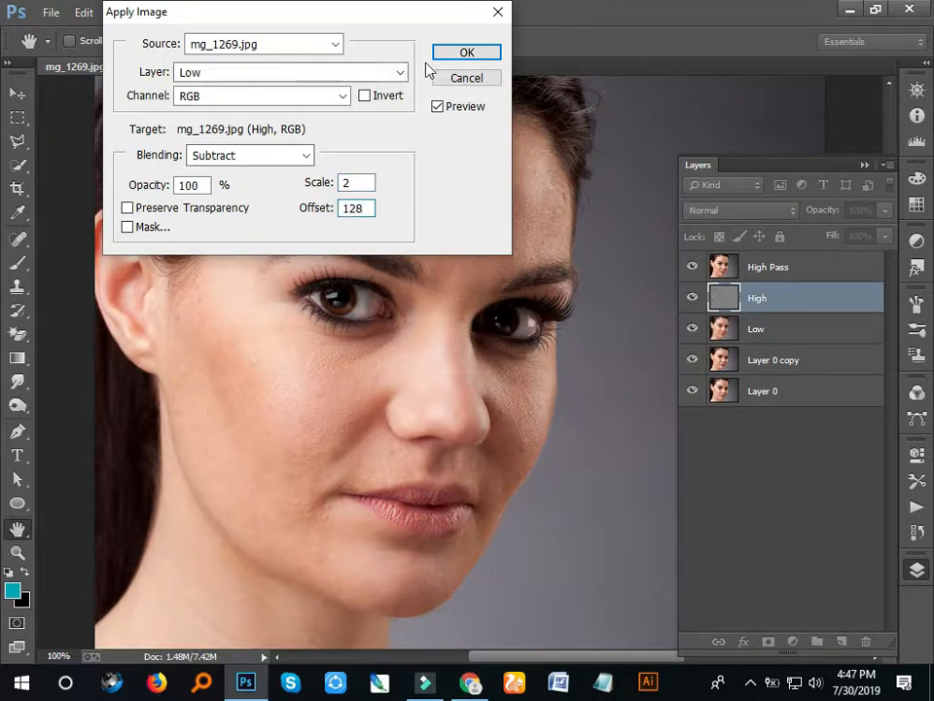
click(465, 54)
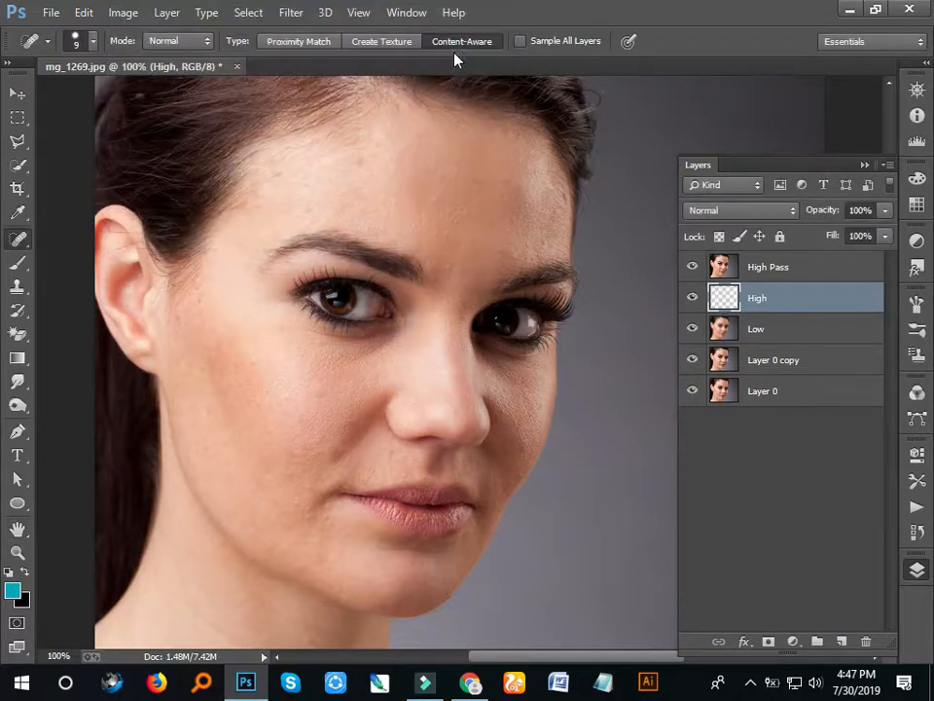
Step: Hide the High Pass layer and set the High layer's blend mode to Vivid Light
click(693, 268)
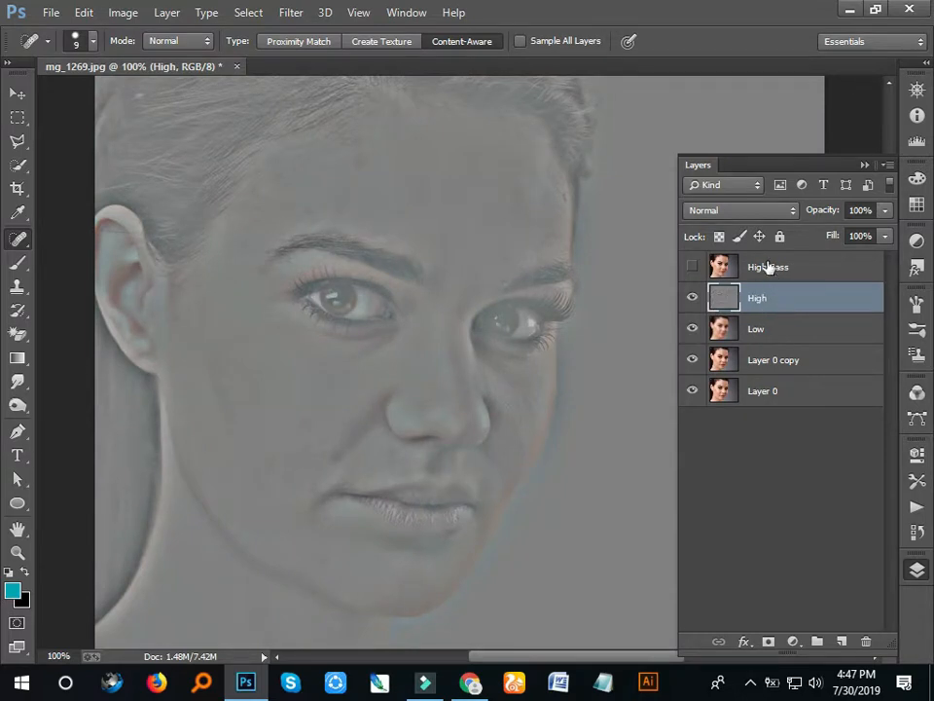
click(743, 216)
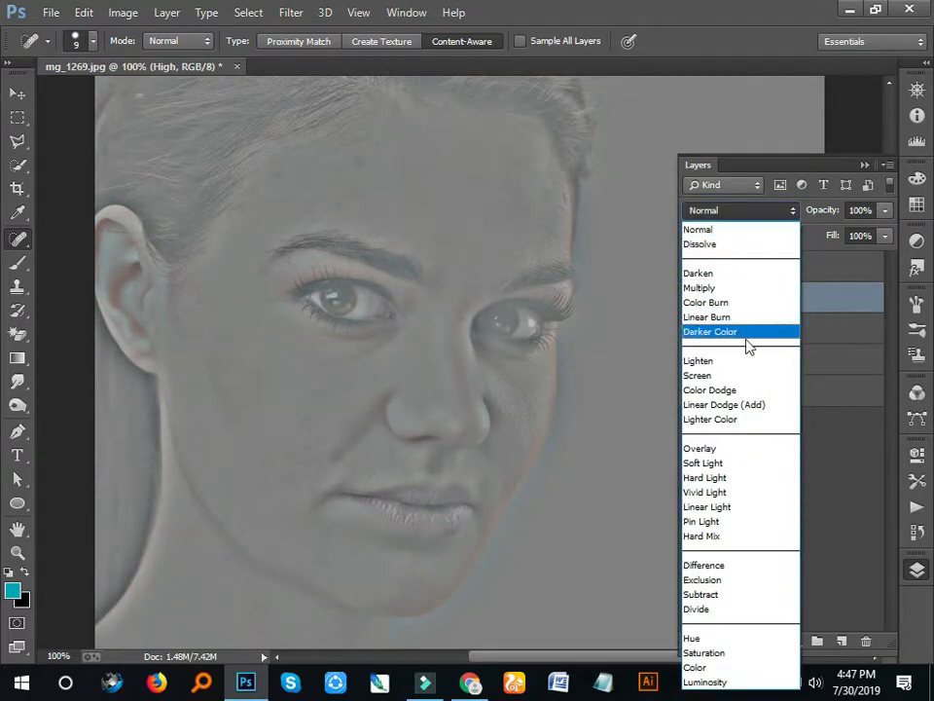
click(716, 493)
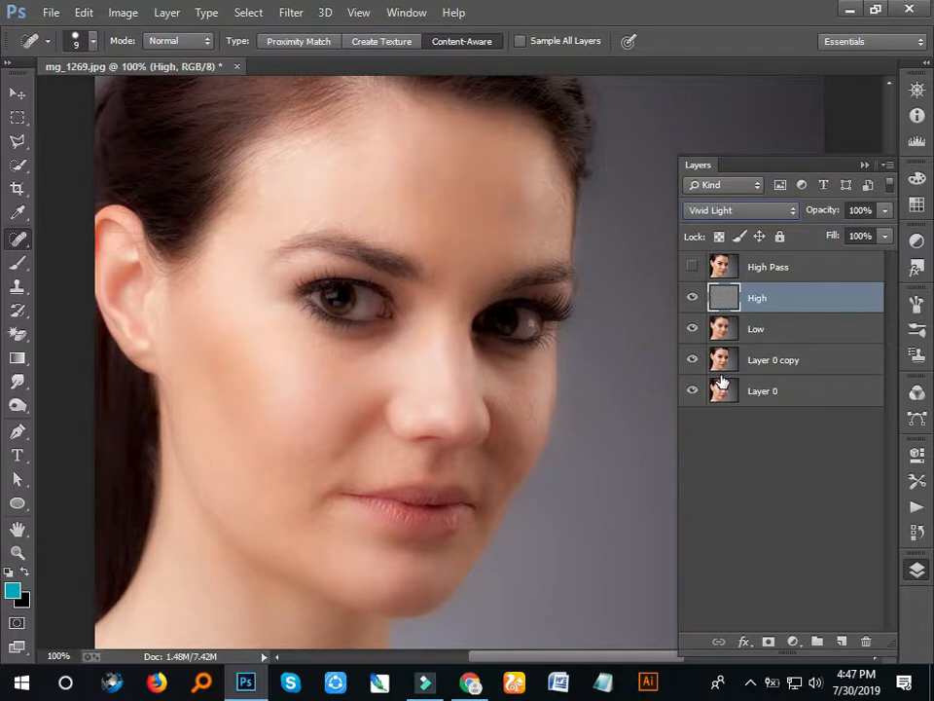
Step: Group the High and Low layers and rename the group as Effect
shift+click(764, 329)
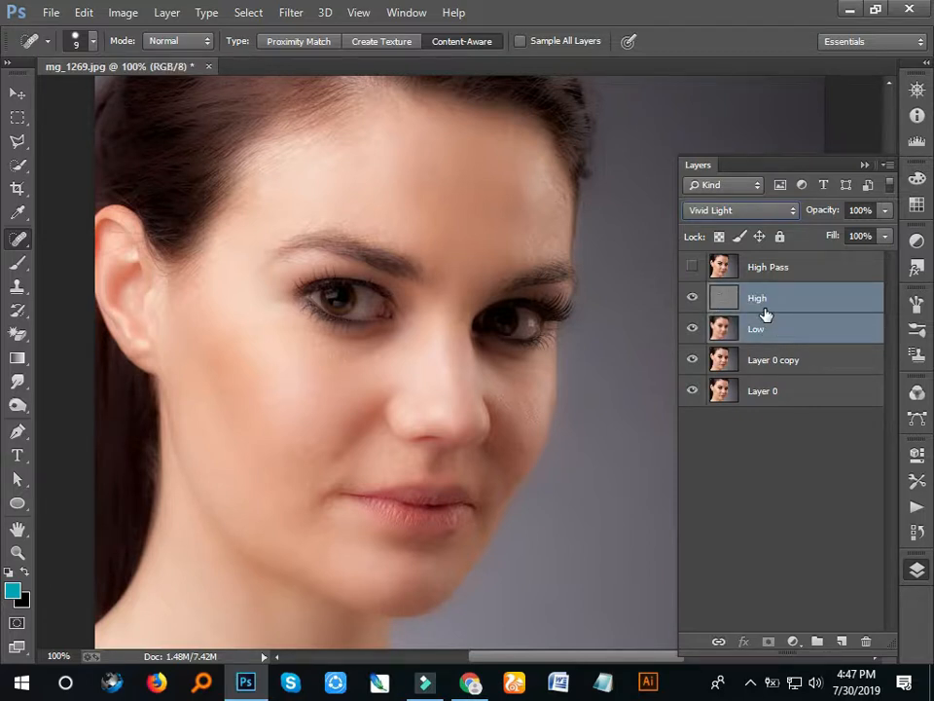
right_click(766, 313)
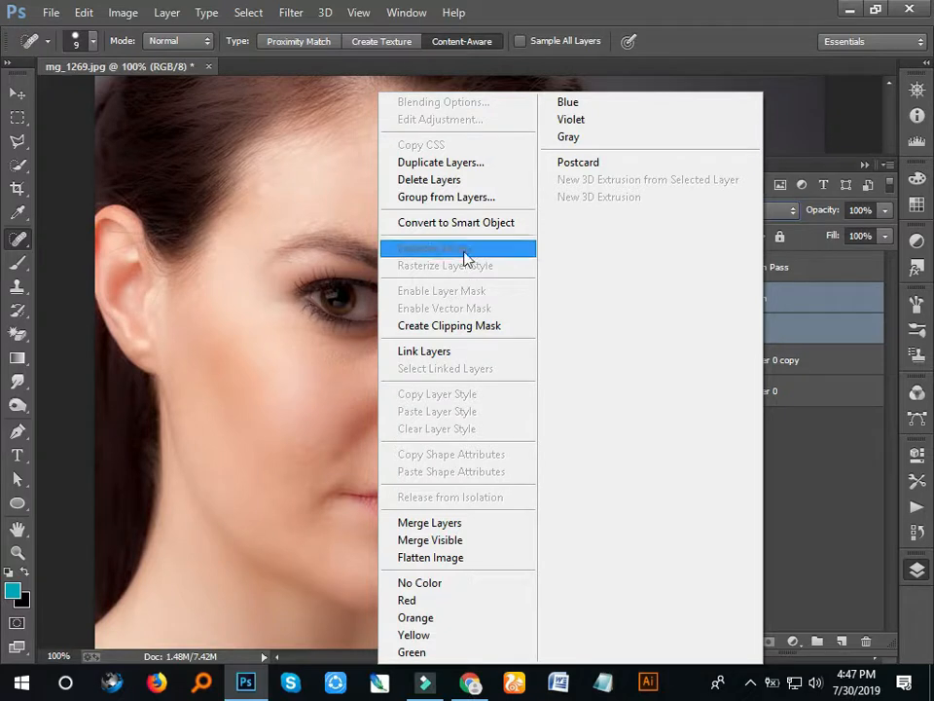
click(414, 195)
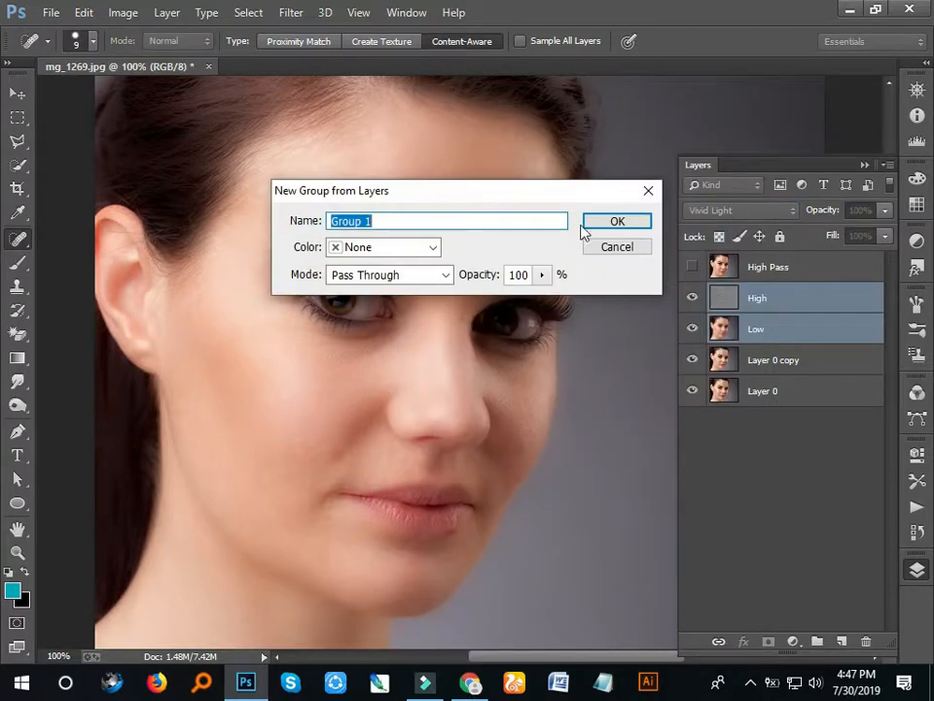
click(608, 221)
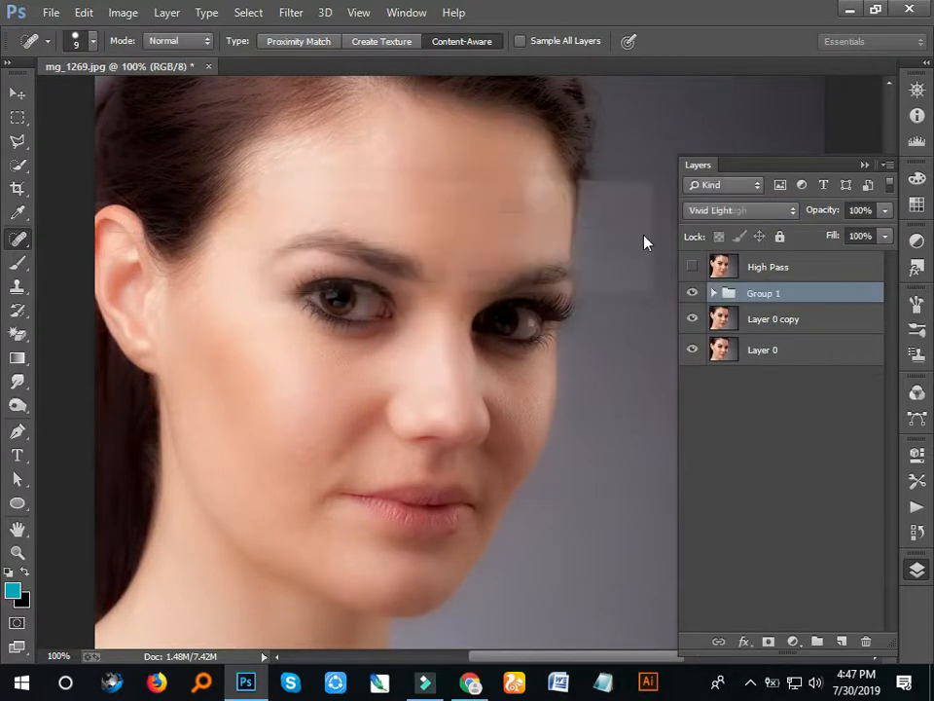
double_click(756, 295)
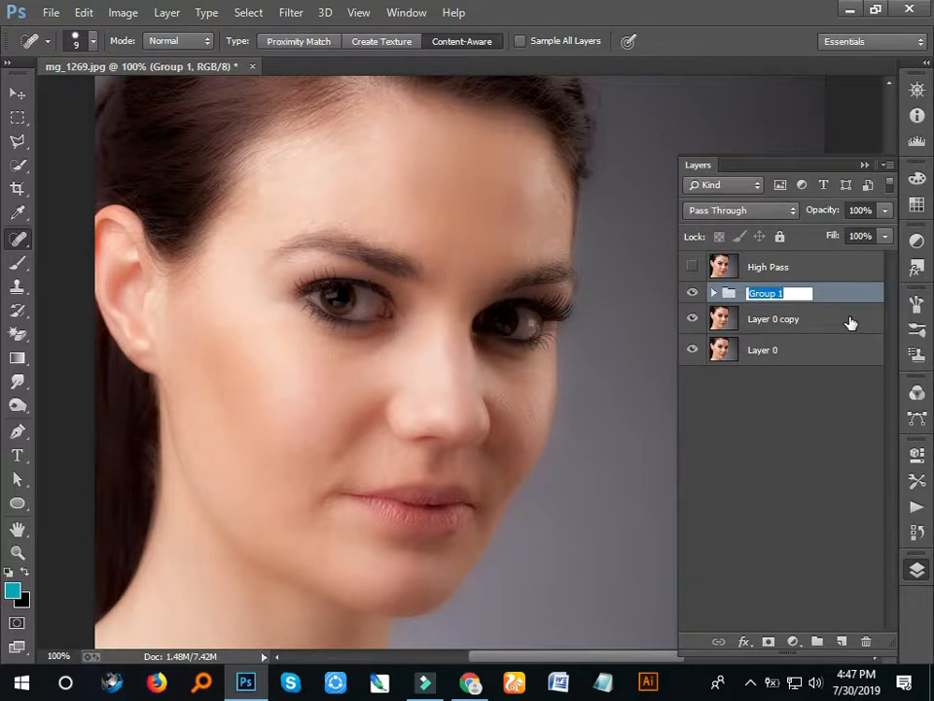
text(Effe)
key(Return)
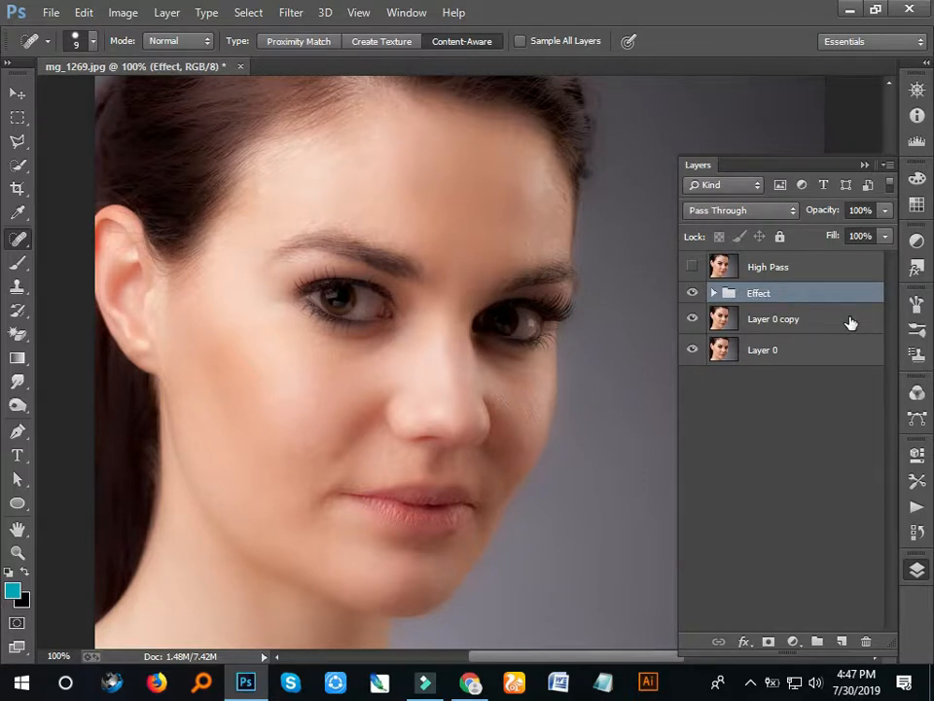
Step: Add a black mask to the Effect group and prepare the Brush tool with white at 45% opacity
alt+click(769, 642)
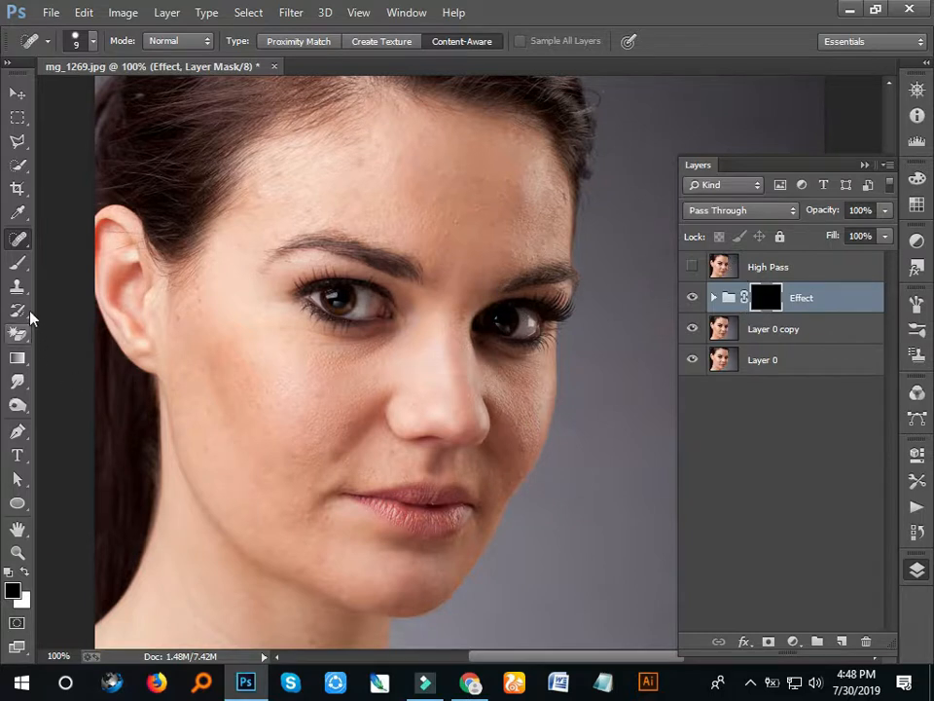
click(18, 263)
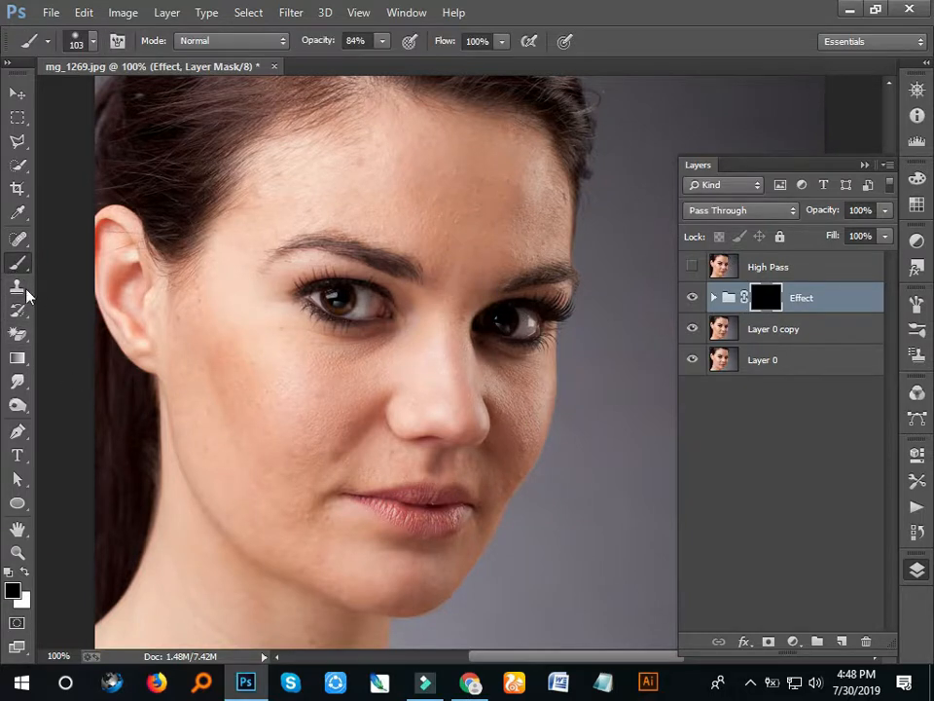
click(24, 573)
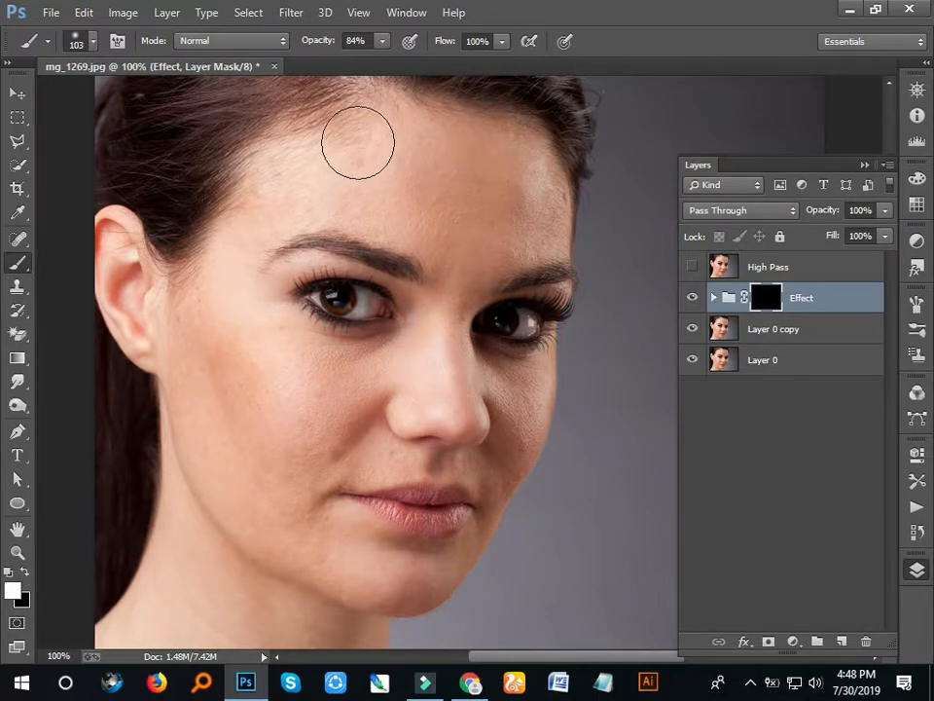
click(383, 41)
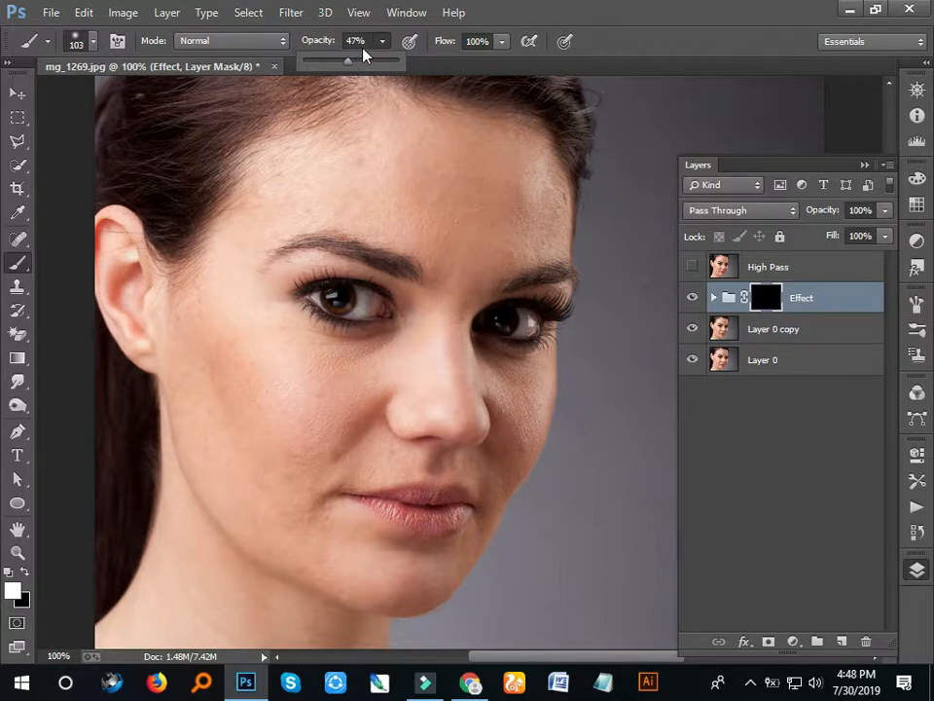
click(341, 42)
text(45)
key(Return)
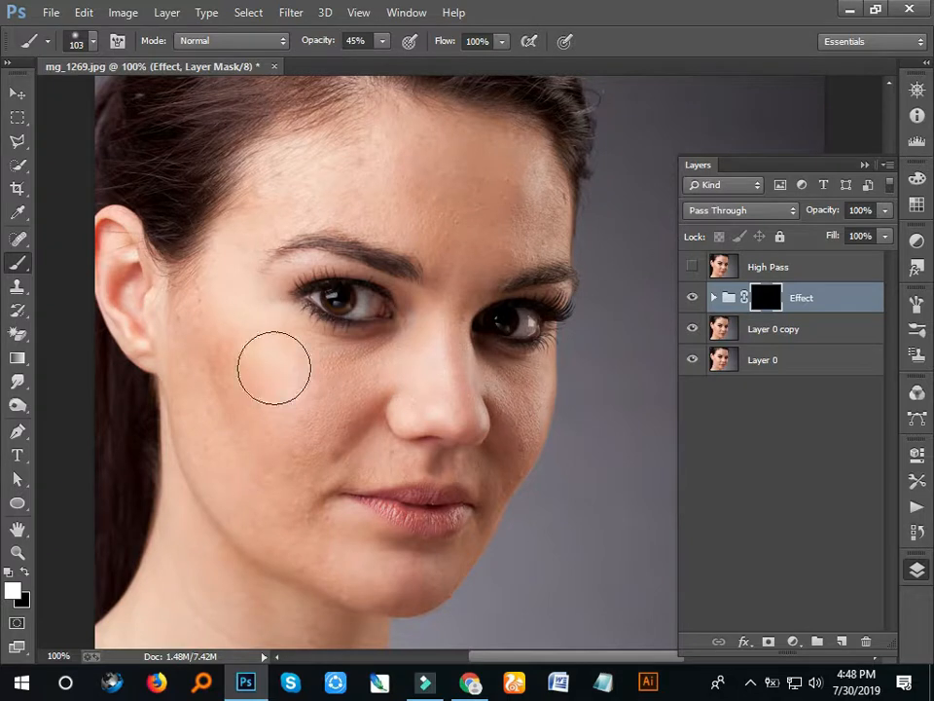
Step: Paint the Effect mask over the facial skin, reducing the brush size to 50 for tighter areas, and compare with the group hidden
mouse_move(268, 377)
mouse_down()
mouse_move(277, 423)
mouse_move(278, 389)
mouse_move(266, 377)
mouse_move(295, 408)
mouse_move(321, 415)
mouse_move(330, 402)
mouse_move(281, 507)
mouse_move(264, 408)
mouse_move(280, 489)
mouse_move(227, 337)
mouse_move(229, 430)
mouse_move(221, 404)
mouse_move(235, 454)
mouse_move(269, 497)
mouse_move(249, 496)
mouse_move(305, 527)
mouse_up()
key(bracketleft)
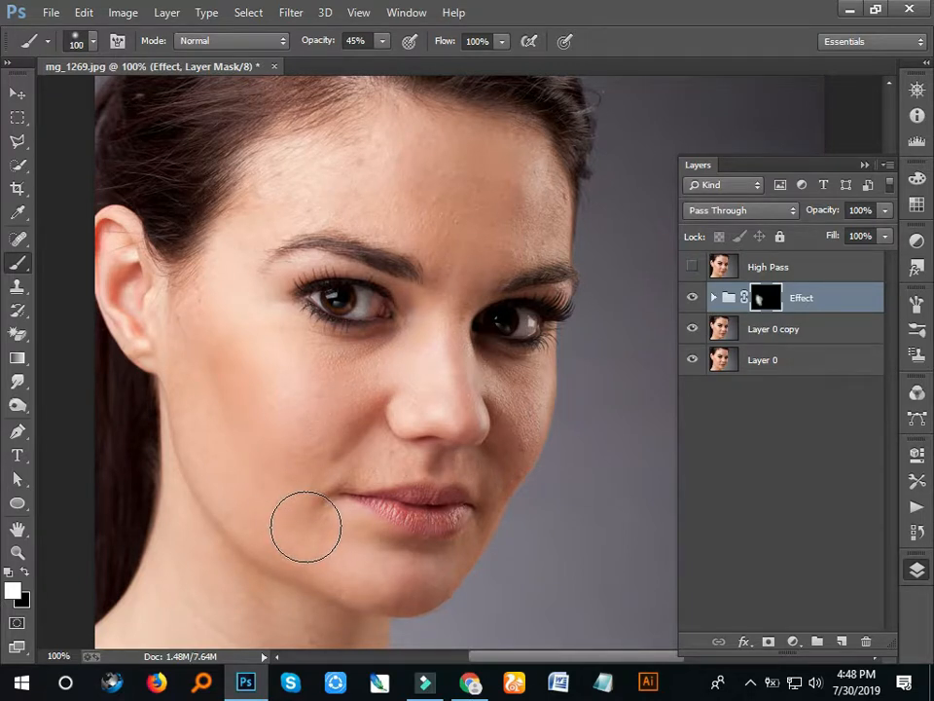
key(bracketleft)
key(bracketleft)
key(bracketleft)
key(bracketleft)
key(bracketleft)
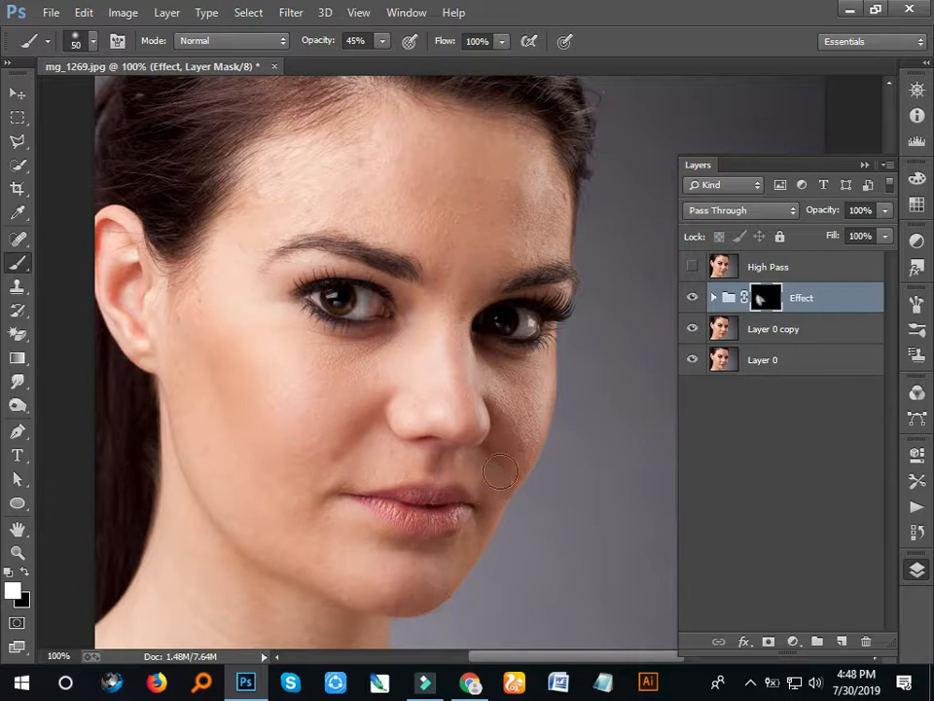
mouse_move(492, 406)
mouse_down()
mouse_move(467, 419)
mouse_move(426, 415)
mouse_up()
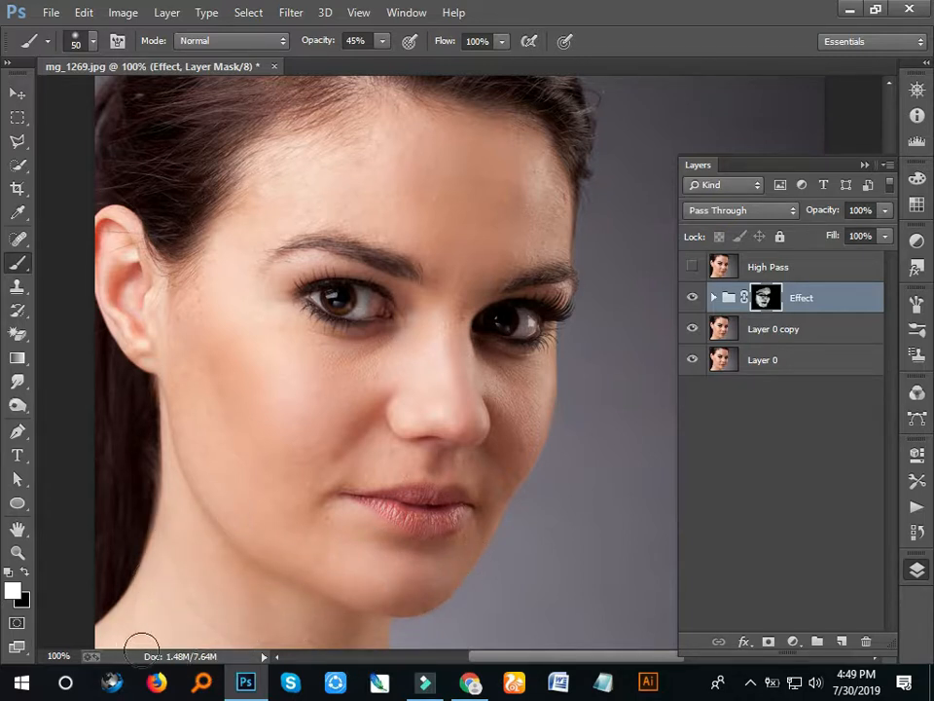
click(692, 297)
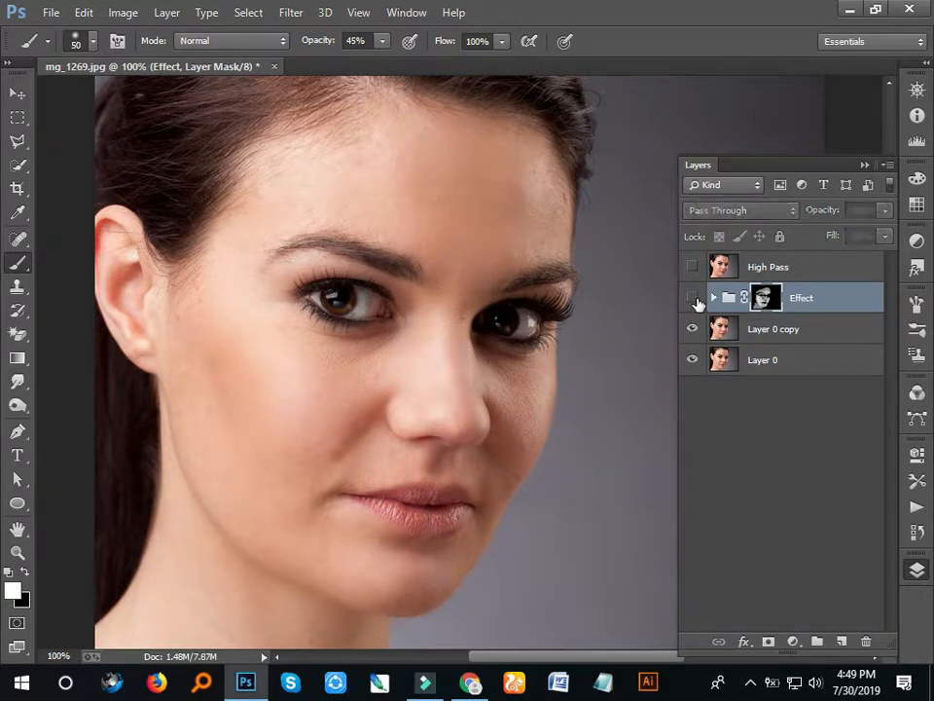
click(692, 298)
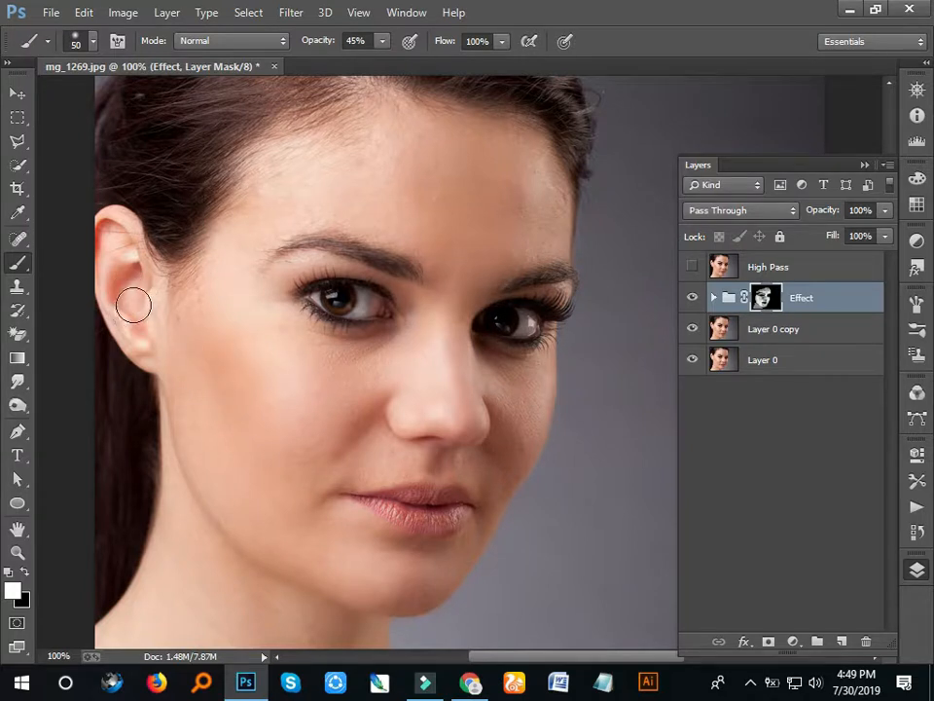
Step: Show the High Pass layer and apply the High Pass filter to it
click(809, 269)
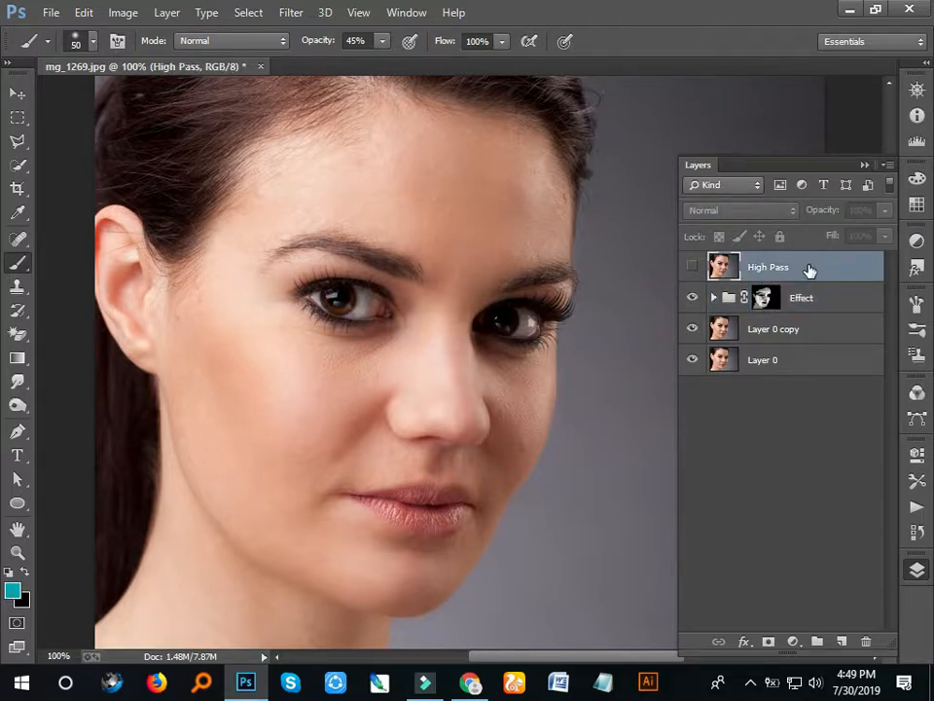
click(692, 266)
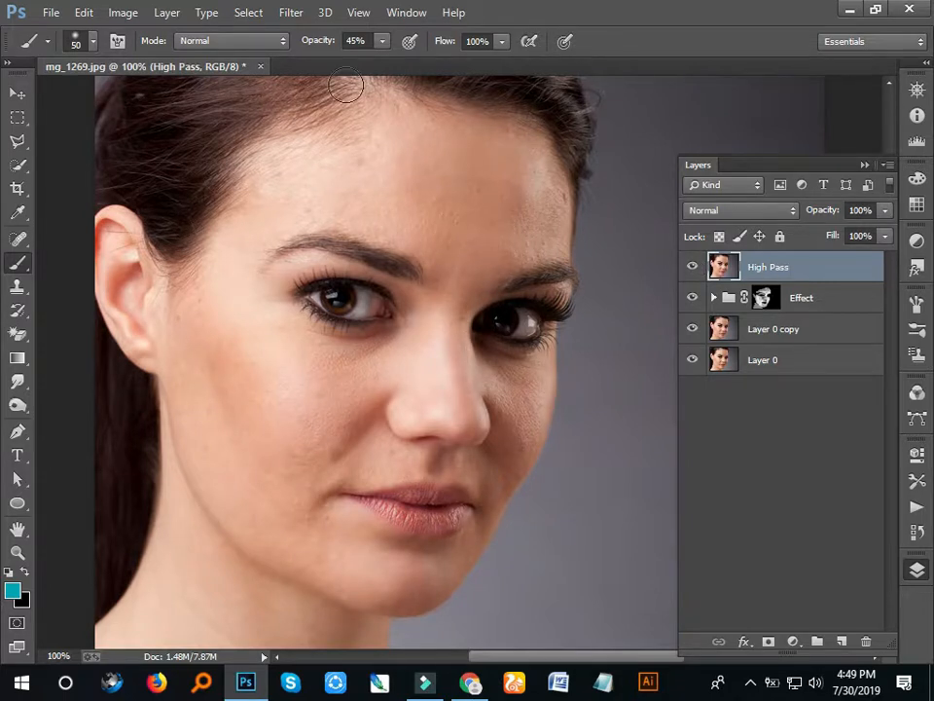
click(292, 13)
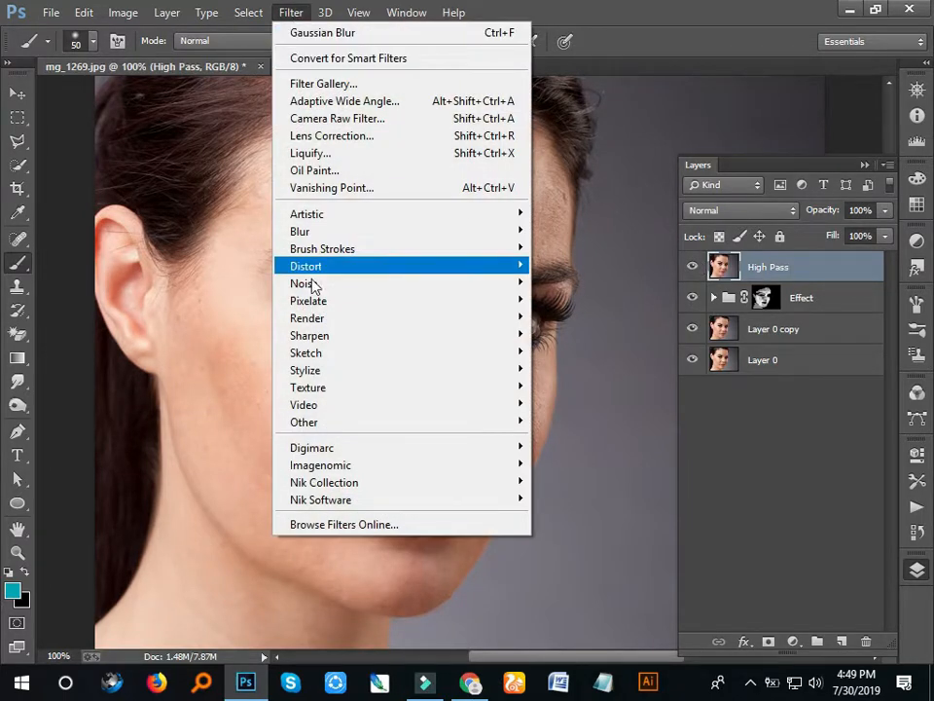
mouse_move(474, 429)
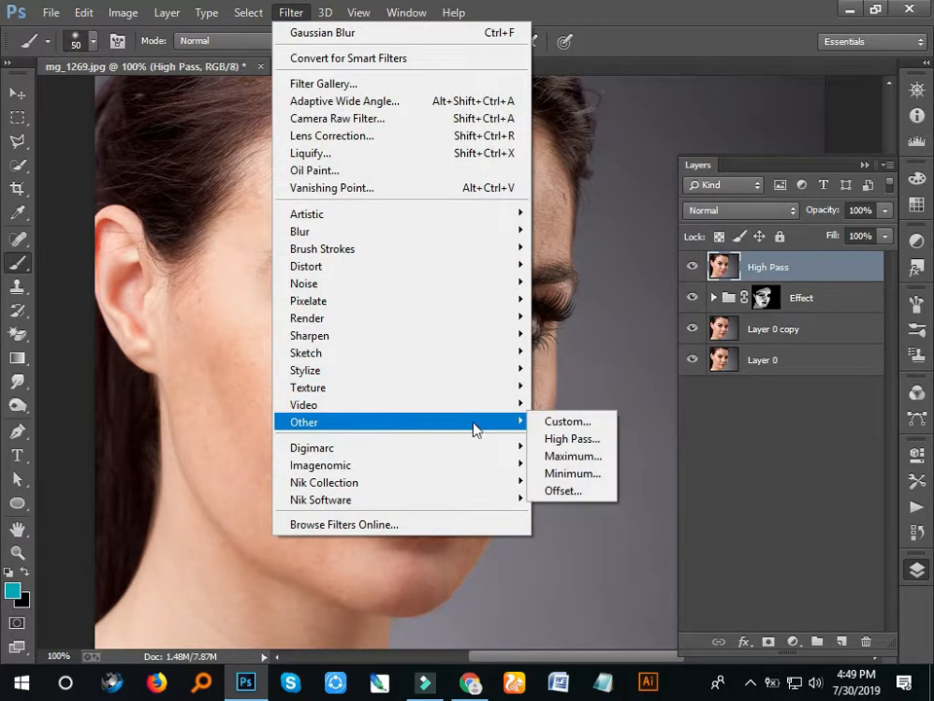
click(565, 443)
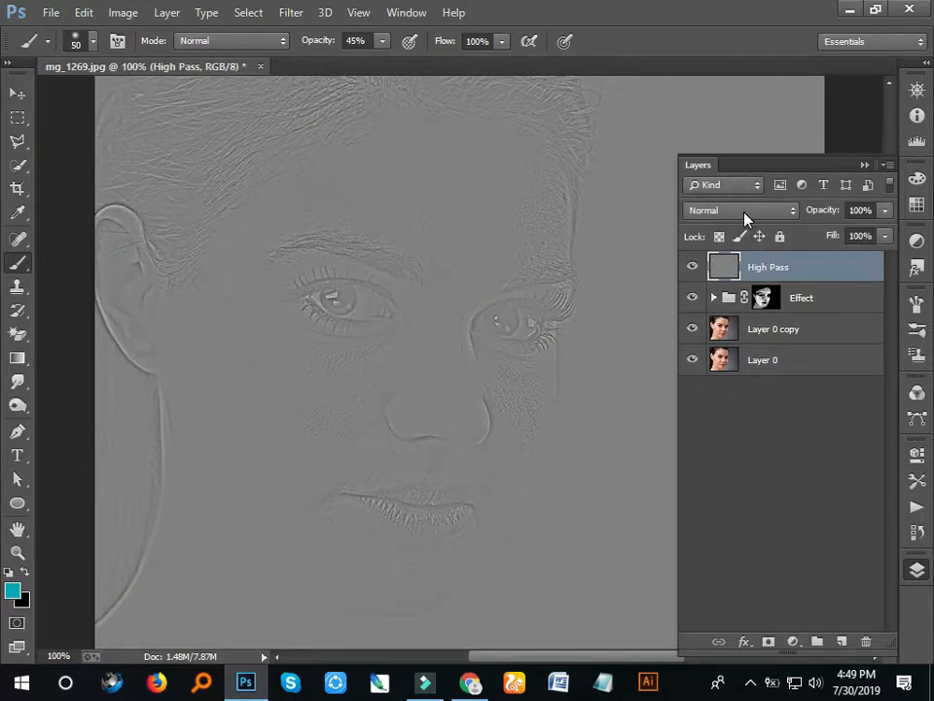
Step: Set the High Pass layer's blend mode to Linear Light and its opacity to 40%
click(745, 218)
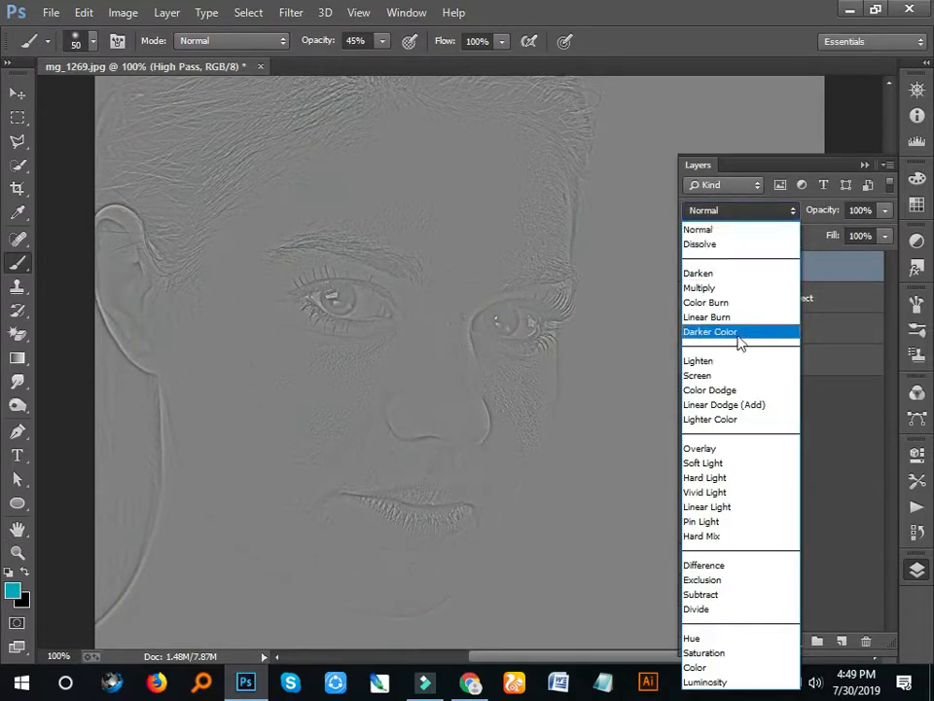
click(729, 508)
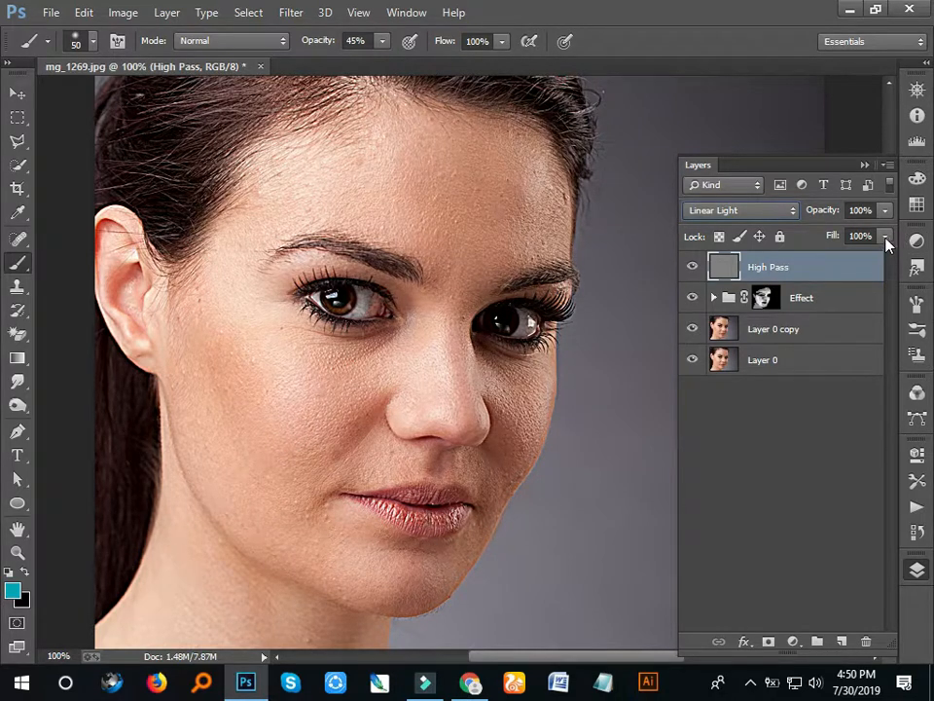
click(861, 210)
text(40)
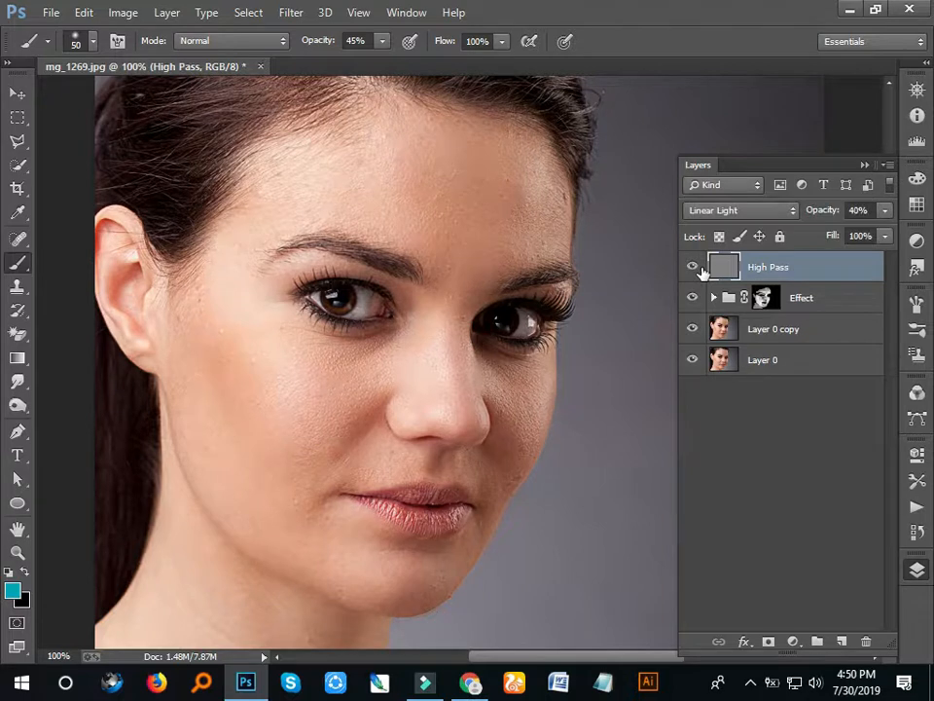
key(ctrl+minus)
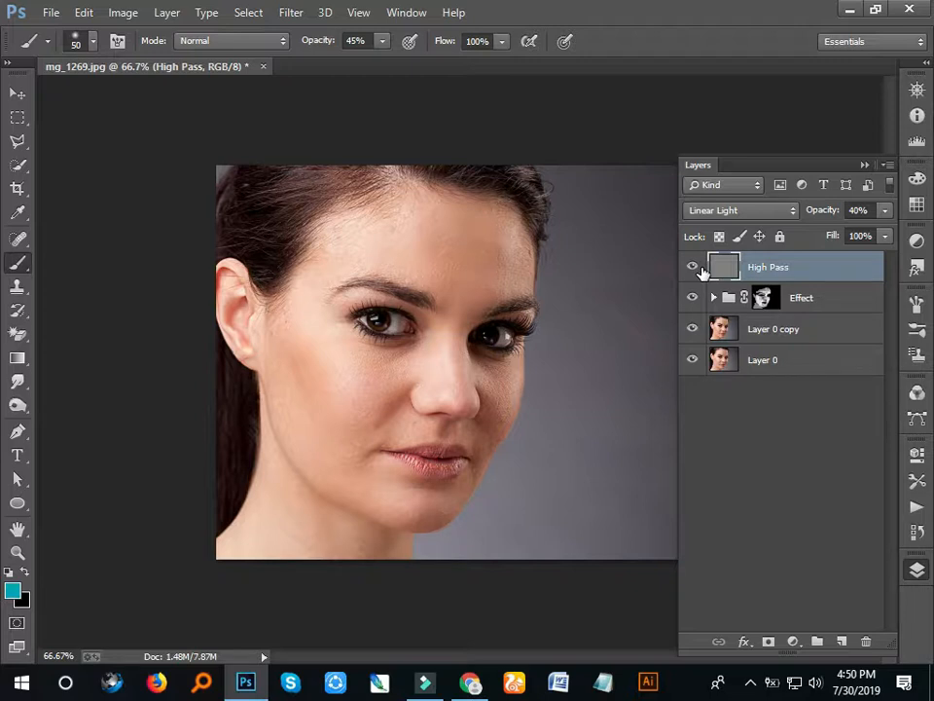
key(ctrl+plus)
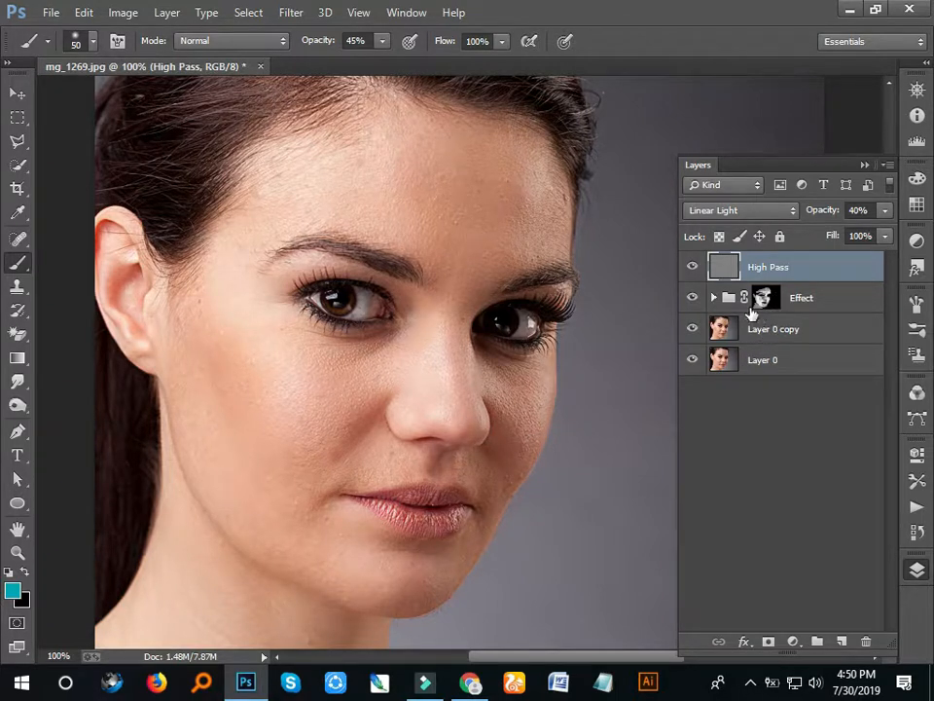
Step: Add a Hue/Saturation adjustment layer above the High Pass layer with saturation set to +44
click(792, 643)
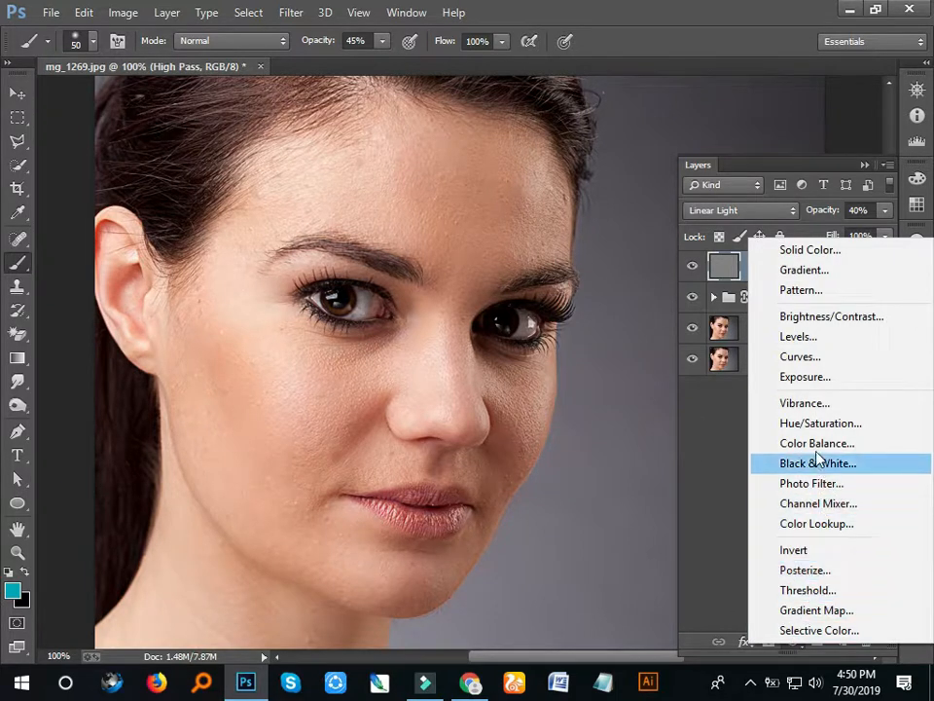
click(816, 424)
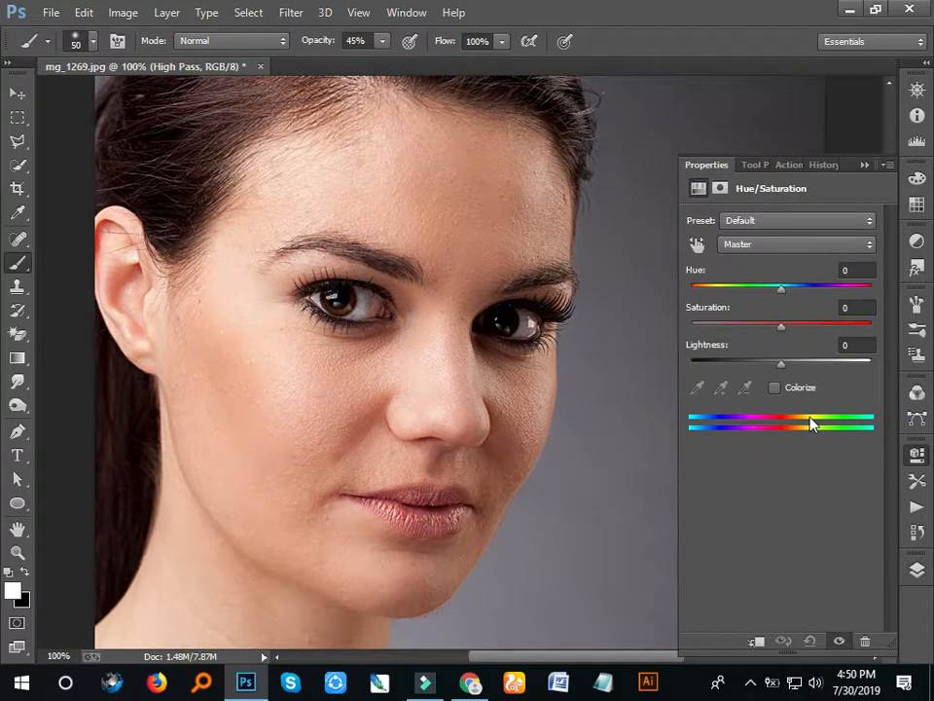
drag(784, 330, 823, 330)
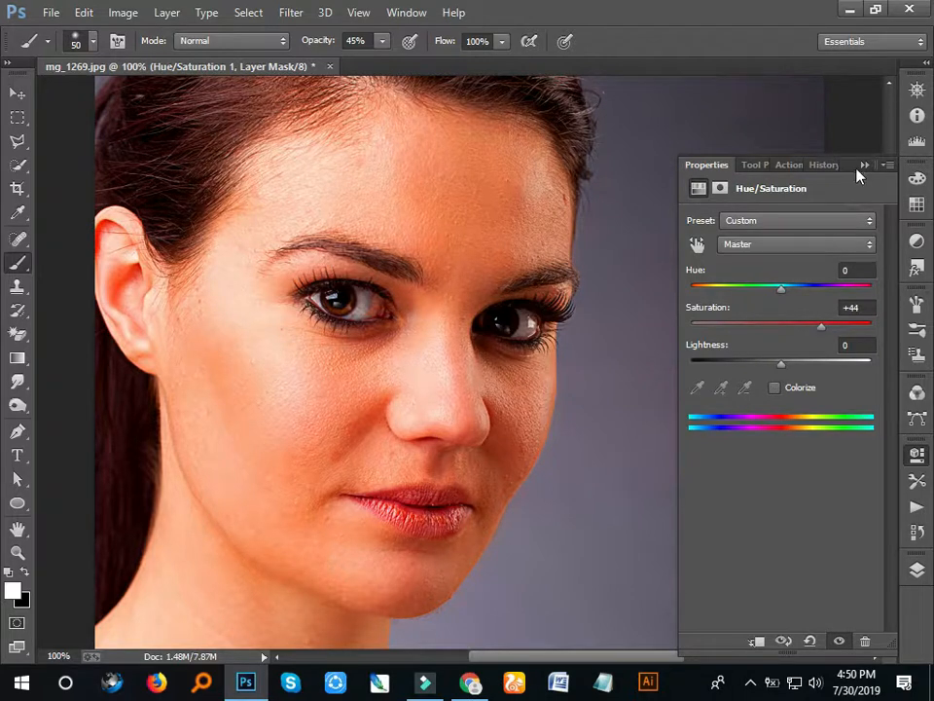
click(863, 165)
click(915, 572)
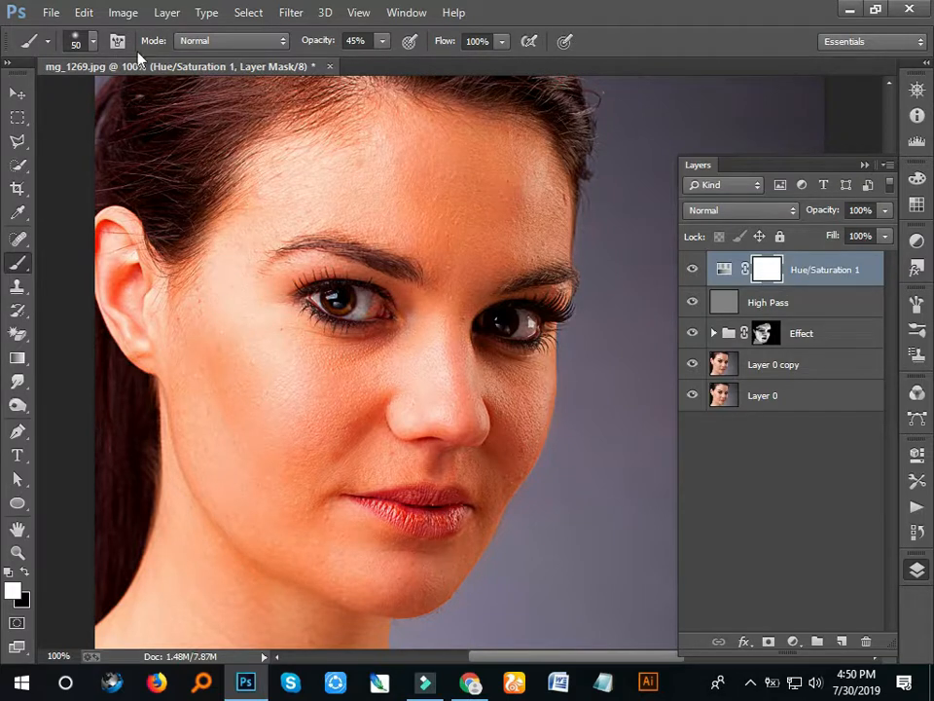
Step: Invert the Hue/Saturation layer's mask to black
click(124, 13)
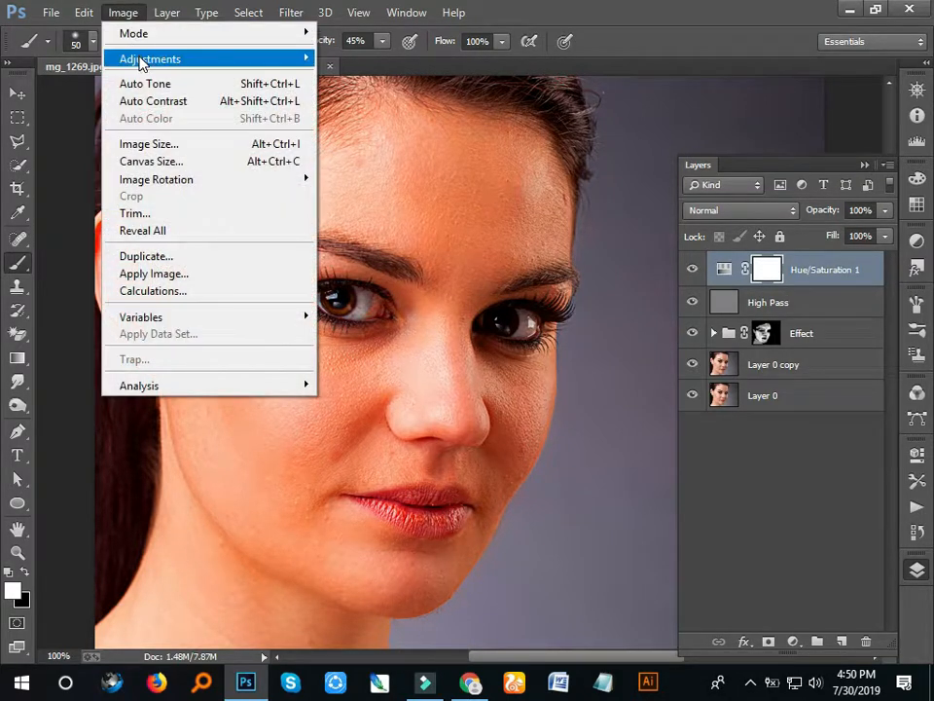
mouse_move(136, 58)
click(383, 265)
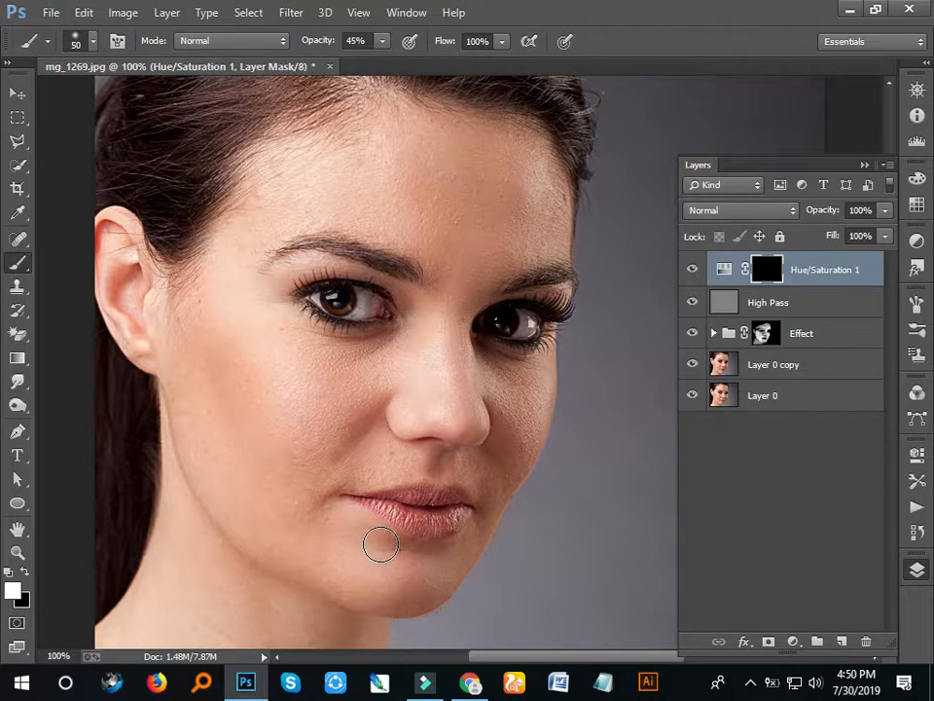
Step: Paint the Hue/Saturation mask in white over the lips with the brush reduced to size 20
key(ctrl+plus)
scroll(381, 544, down, 3)
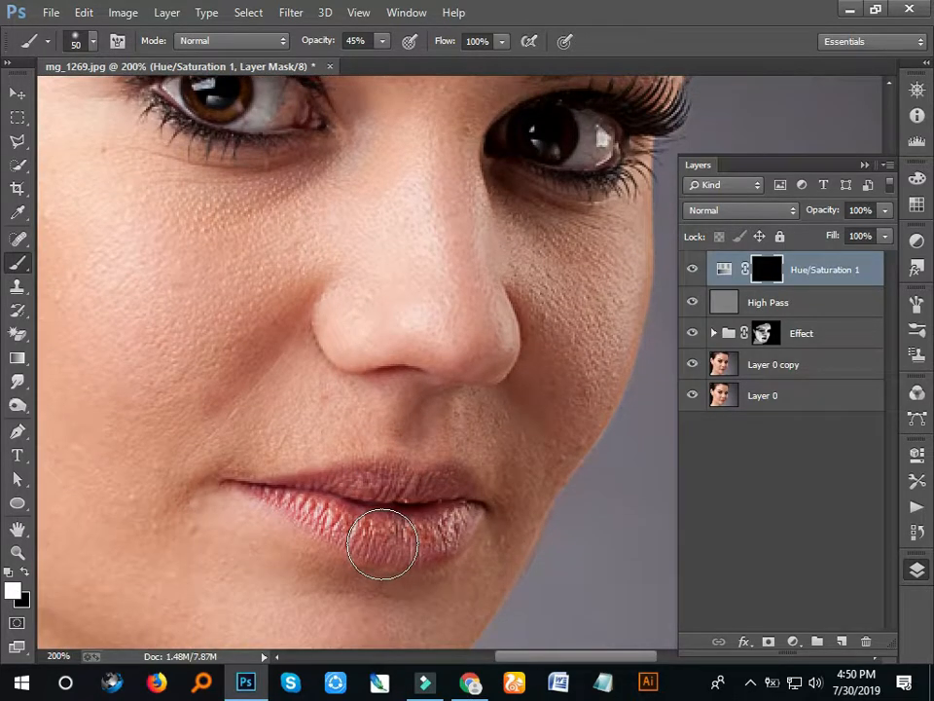
key(bracketleft)
key(bracketleft)
key(bracketleft)
key(bracketleft)
key(bracketleft)
key(bracketleft)
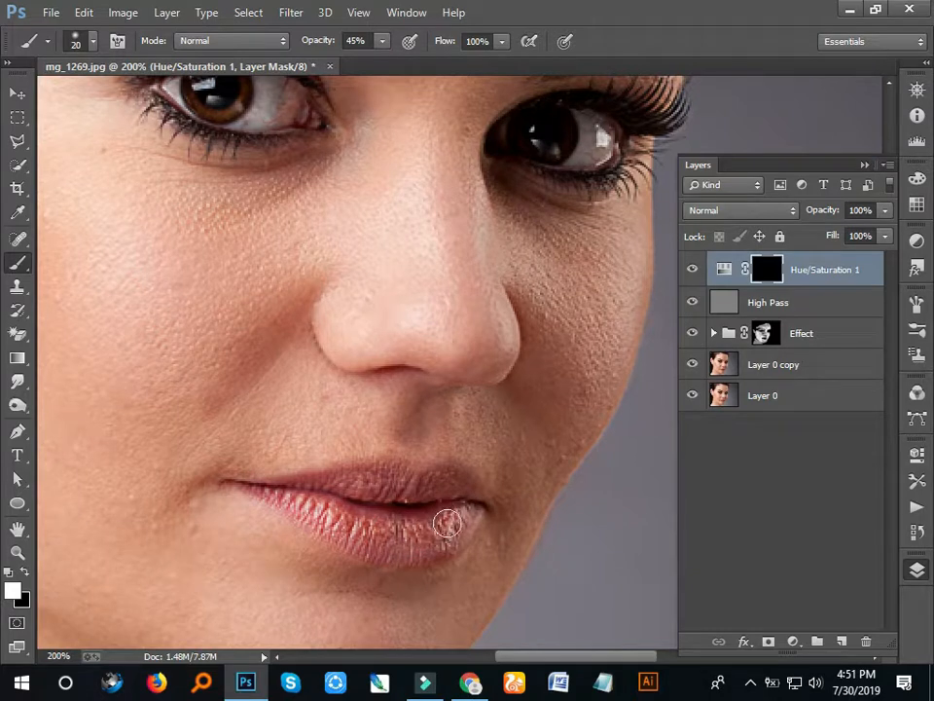
mouse_move(434, 540)
mouse_down()
mouse_move(474, 508)
mouse_move(421, 496)
mouse_move(452, 490)
mouse_move(373, 486)
mouse_move(411, 522)
mouse_move(472, 512)
mouse_move(457, 535)
mouse_move(413, 553)
mouse_move(376, 546)
mouse_move(423, 544)
mouse_move(329, 494)
mouse_up()
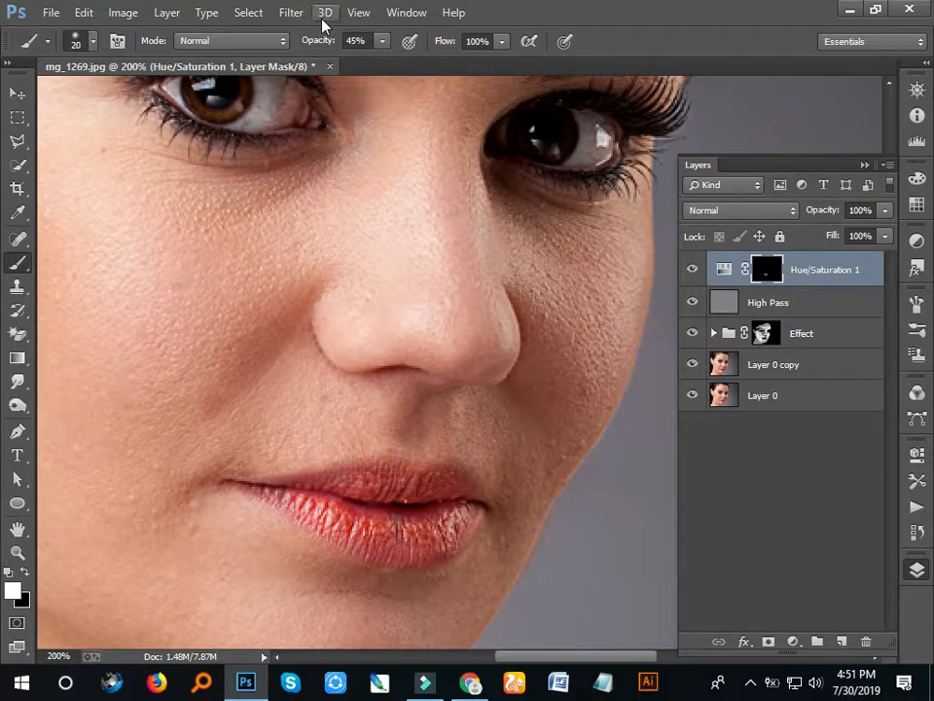
Step: Raise the brush opacity to 88% and repaint the lips on the mask, reducing the brush to size 8 for the tight edges
click(382, 41)
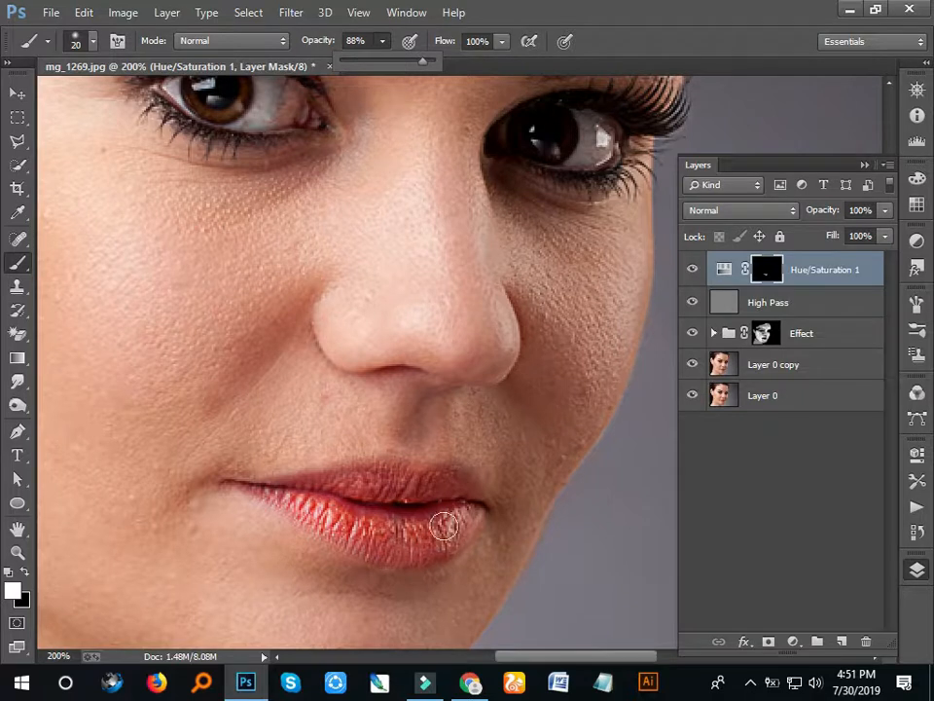
drag(445, 524, 465, 506)
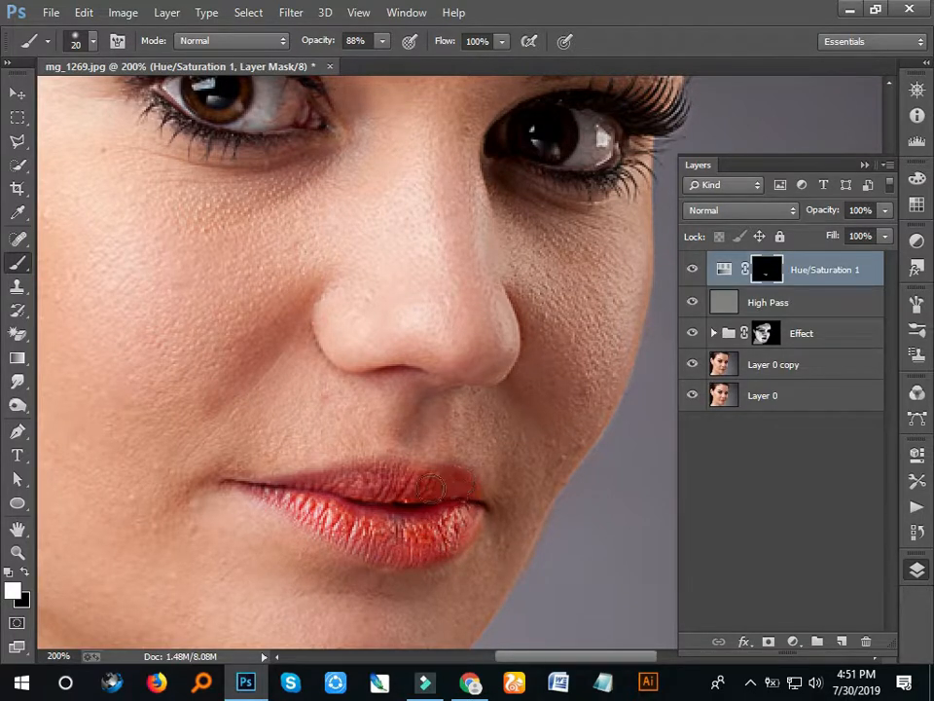
drag(378, 484, 359, 483)
mouse_move(354, 493)
mouse_down()
mouse_move(314, 490)
mouse_move(346, 482)
mouse_move(272, 495)
mouse_up()
key([)
key([)
key([)
key([)
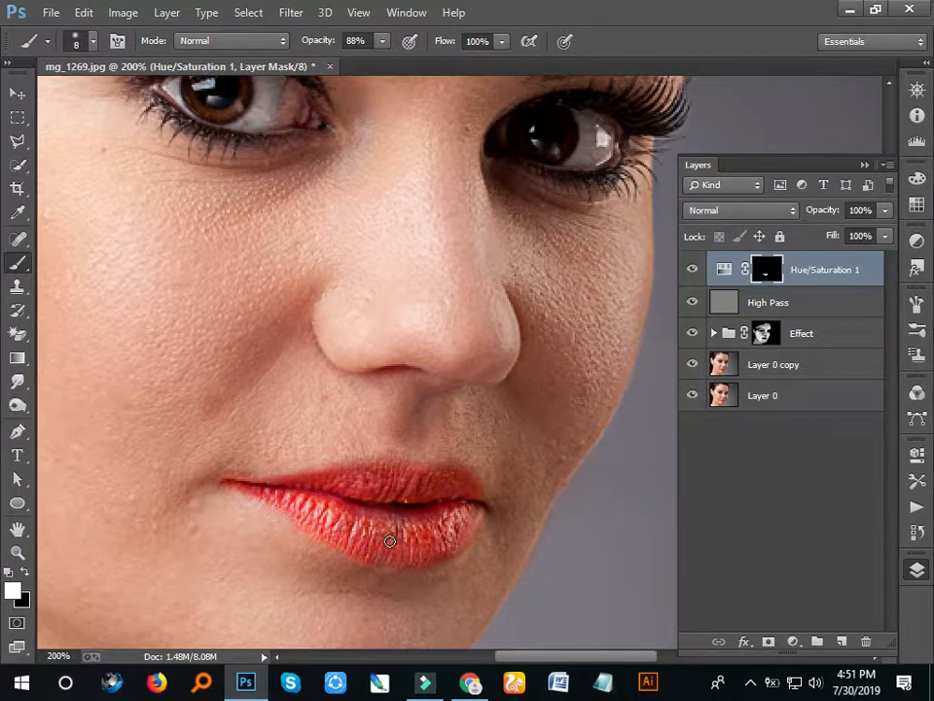
Step: Switch the brush to black at size 25 and clean up the colour spill around the lip edges on the mask
key(bracketright)
key(bracketright)
click(26, 574)
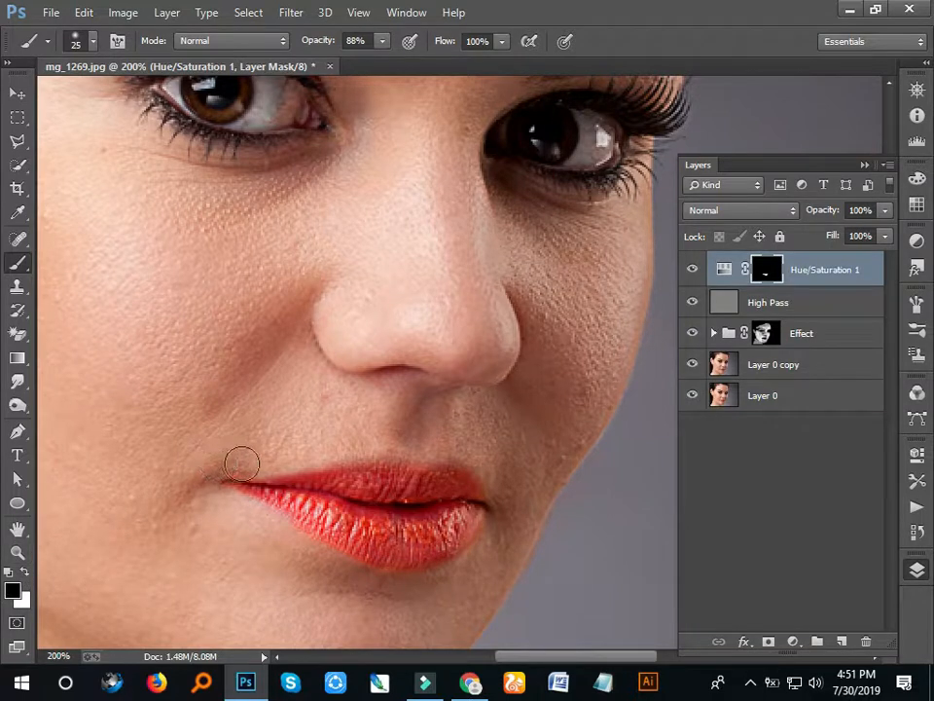
click(213, 493)
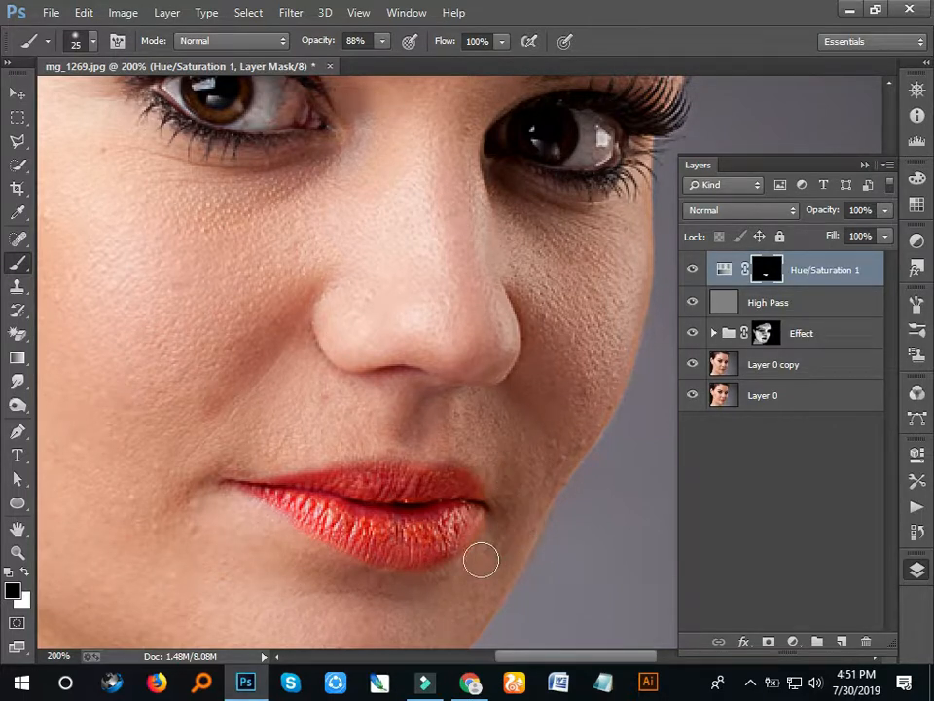
key(ctrl+minus)
key(ctrl+minus)
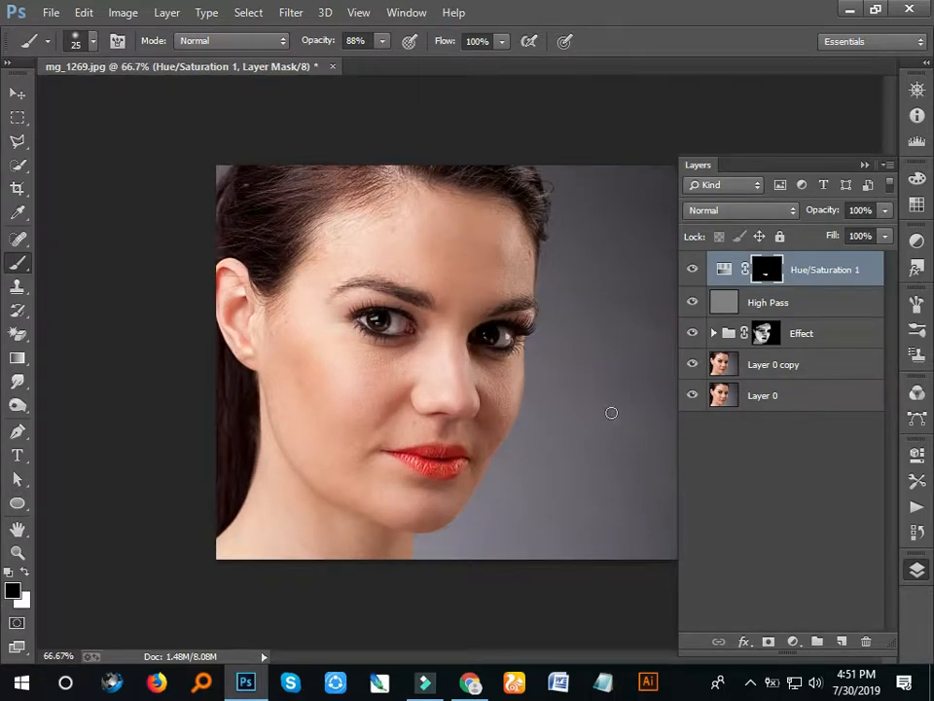
Step: Create a new layer above Hue/Saturation 1 and set the foreground colour to white (ffffff) for the Brush tool
click(841, 641)
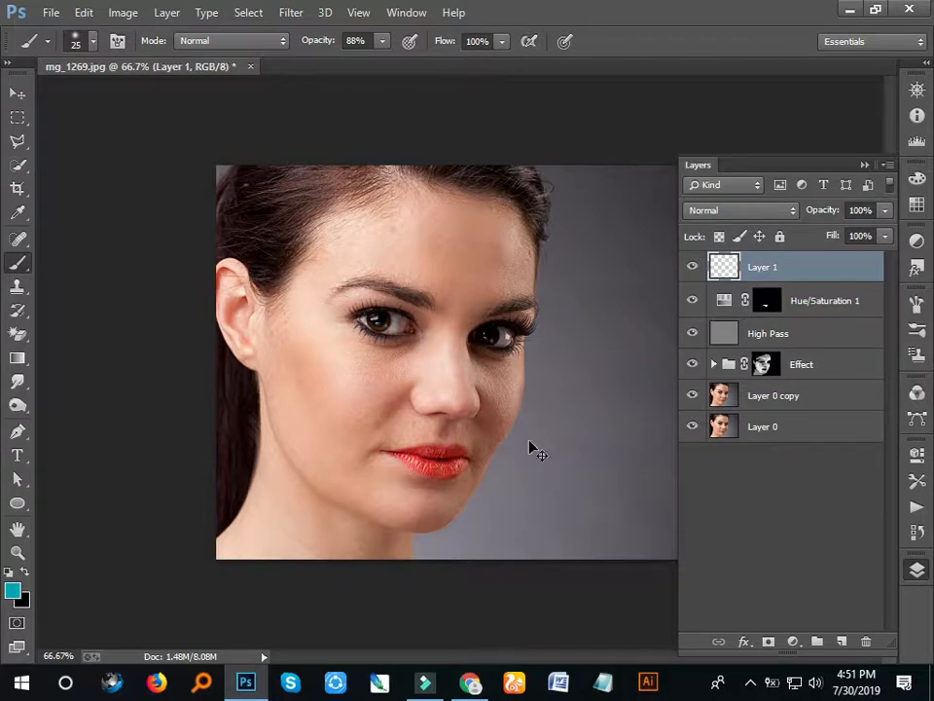
key(ctrl+plus)
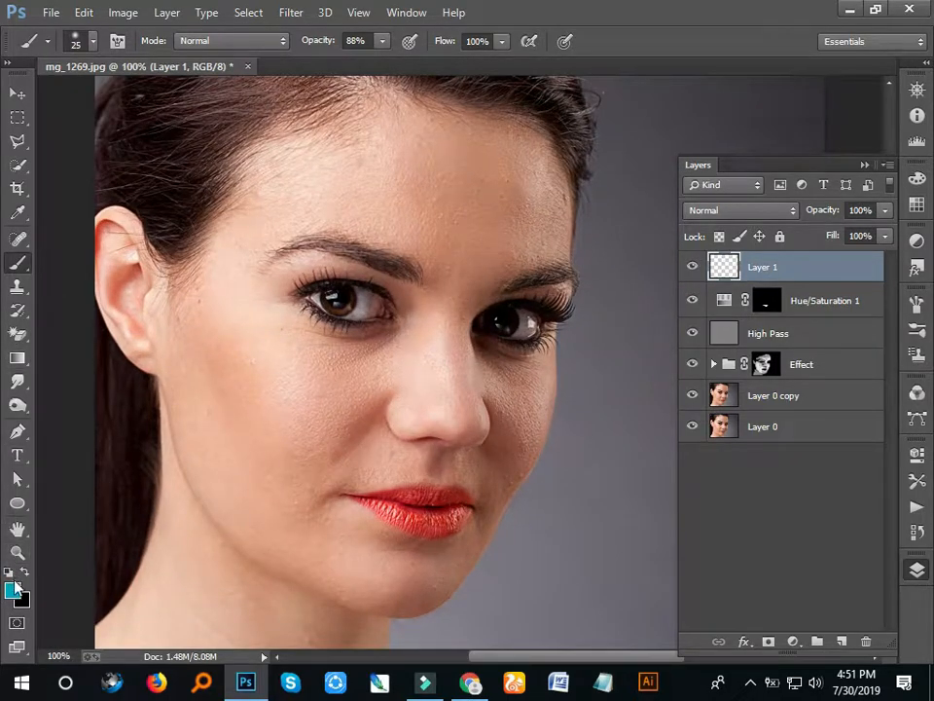
click(13, 591)
drag(549, 420, 426, 177)
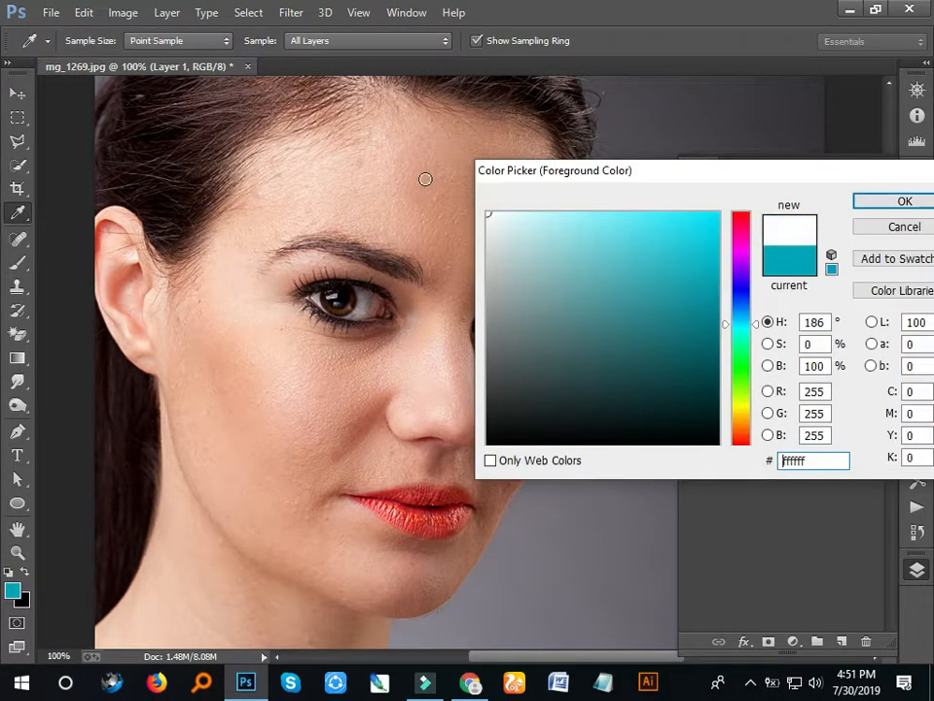
click(903, 202)
key(b)
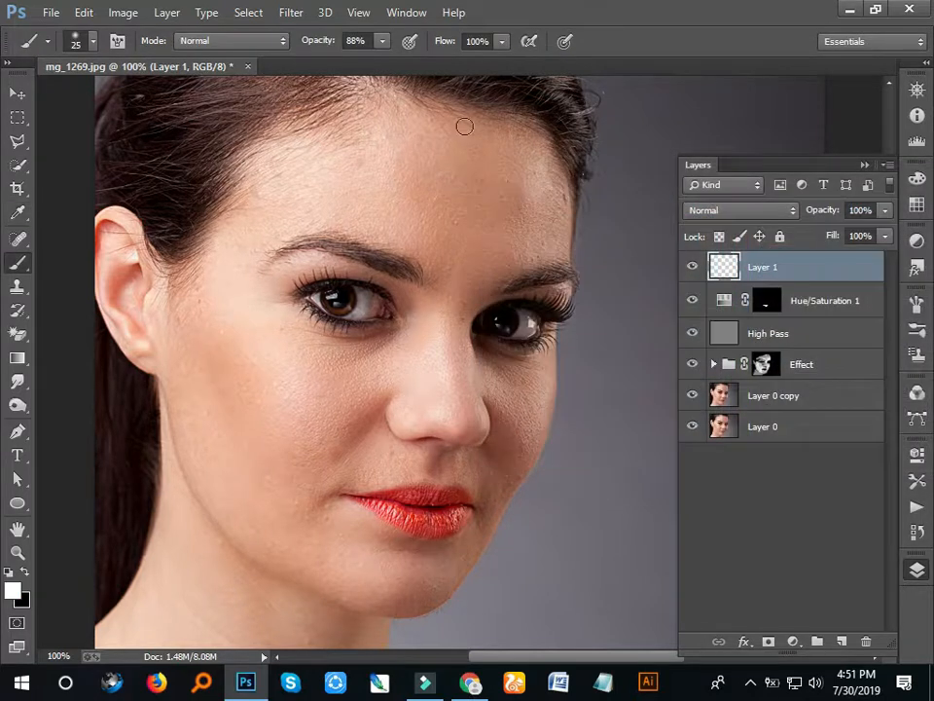
Step: Brighten the white of the subject's right eye on Layer 1 using a size 10 brush, lowering its opacity to 16% and finally 11%
click(382, 41)
drag(316, 66, 312, 69)
key(ctrl+plus)
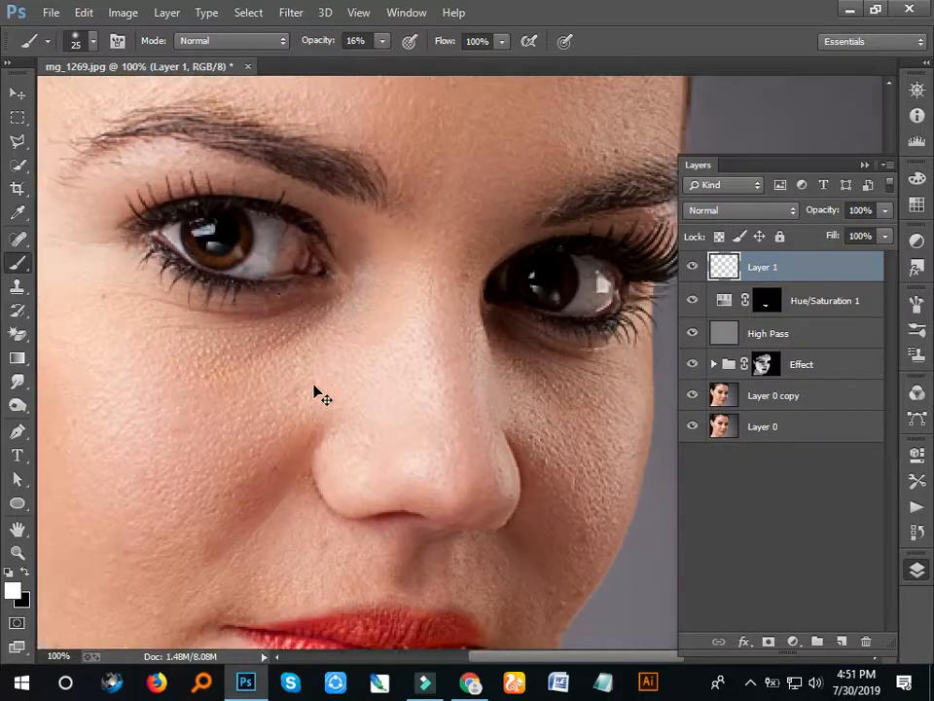
key(ctrl+plus)
drag(241, 250, 351, 362)
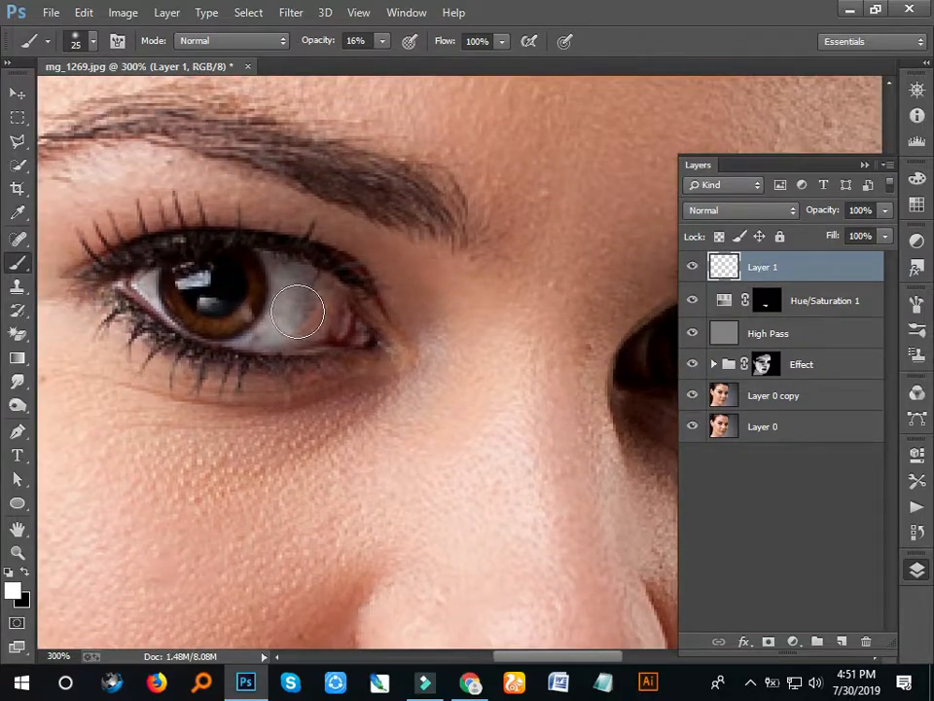
key(bracketleft)
key(bracketleft)
key(bracketleft)
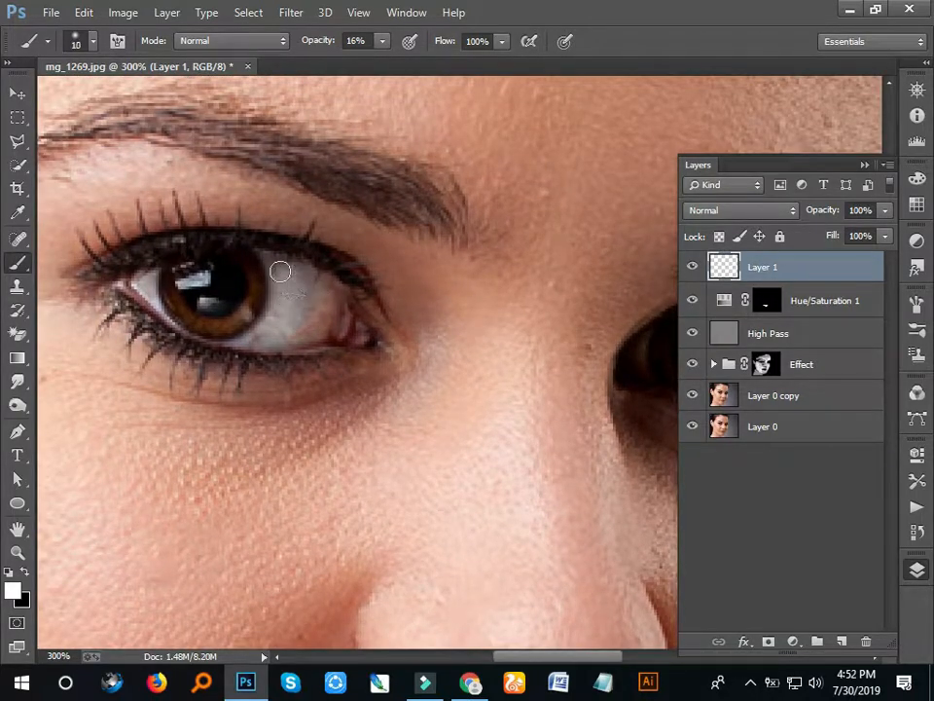
click(381, 45)
mouse_move(296, 290)
mouse_down()
mouse_move(341, 309)
mouse_move(352, 342)
mouse_move(296, 327)
mouse_move(248, 334)
mouse_move(280, 336)
mouse_up()
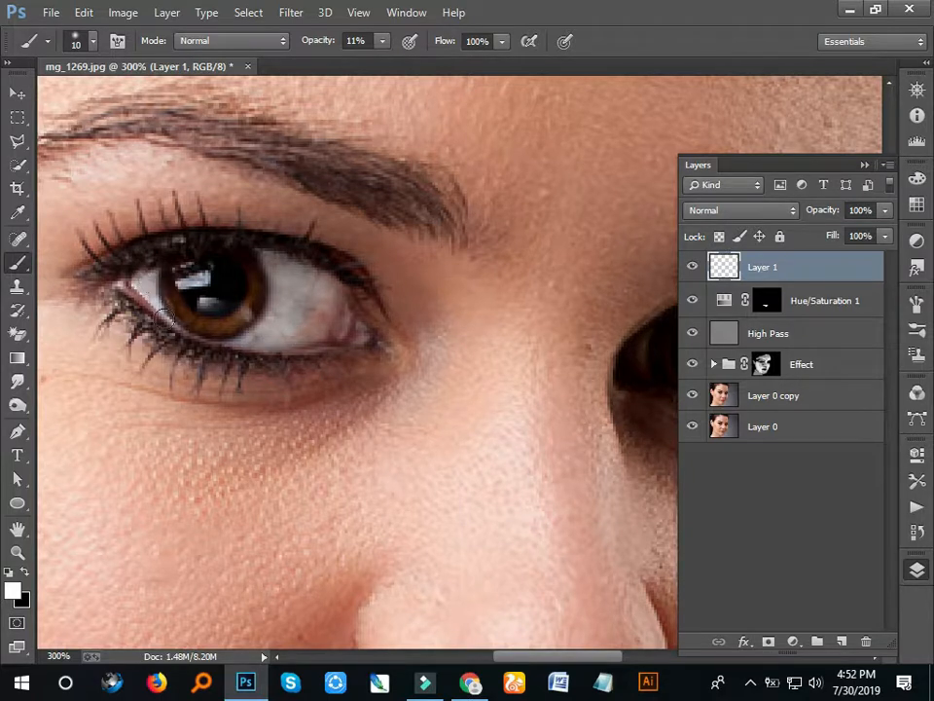
Step: Brighten the white of the subject's left eye on Layer 1 and compare the portrait with the layer hidden and shown
scroll(232, 363, right, 4)
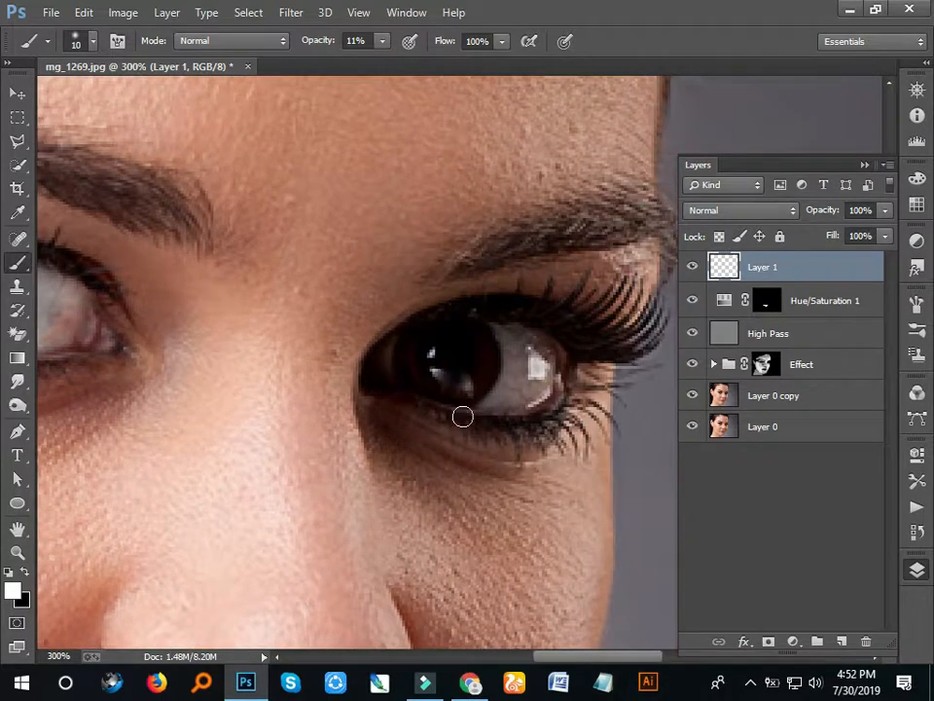
mouse_move(513, 335)
mouse_down()
mouse_move(555, 354)
mouse_move(559, 372)
mouse_move(518, 399)
mouse_move(528, 355)
mouse_move(520, 382)
mouse_move(490, 401)
mouse_move(551, 391)
mouse_move(552, 346)
mouse_move(535, 384)
mouse_up()
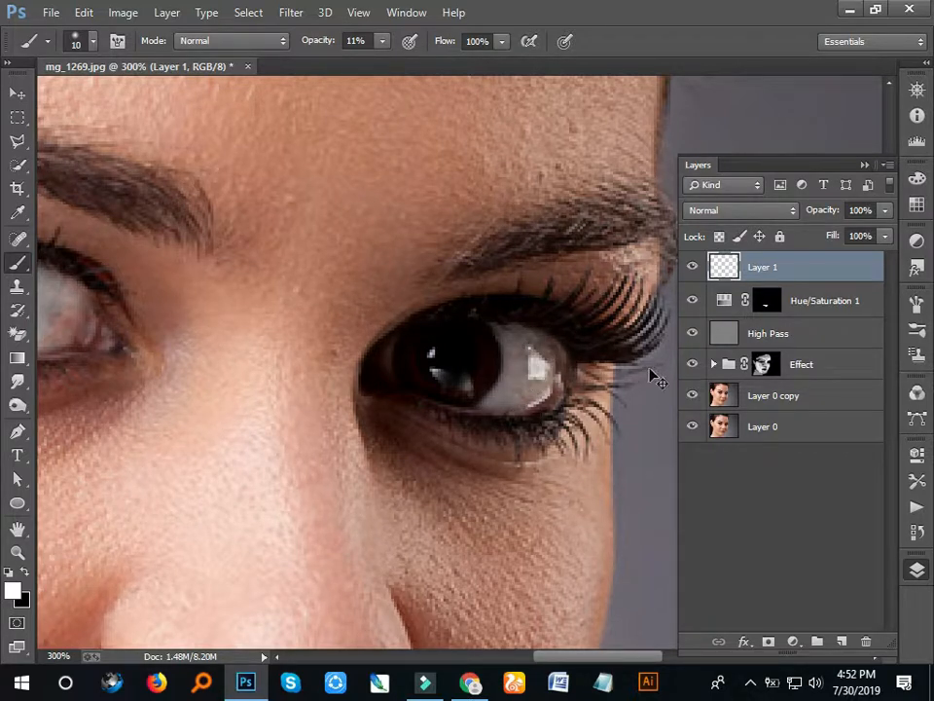
key(ctrl+minus)
key(ctrl+minus)
key(ctrl+minus)
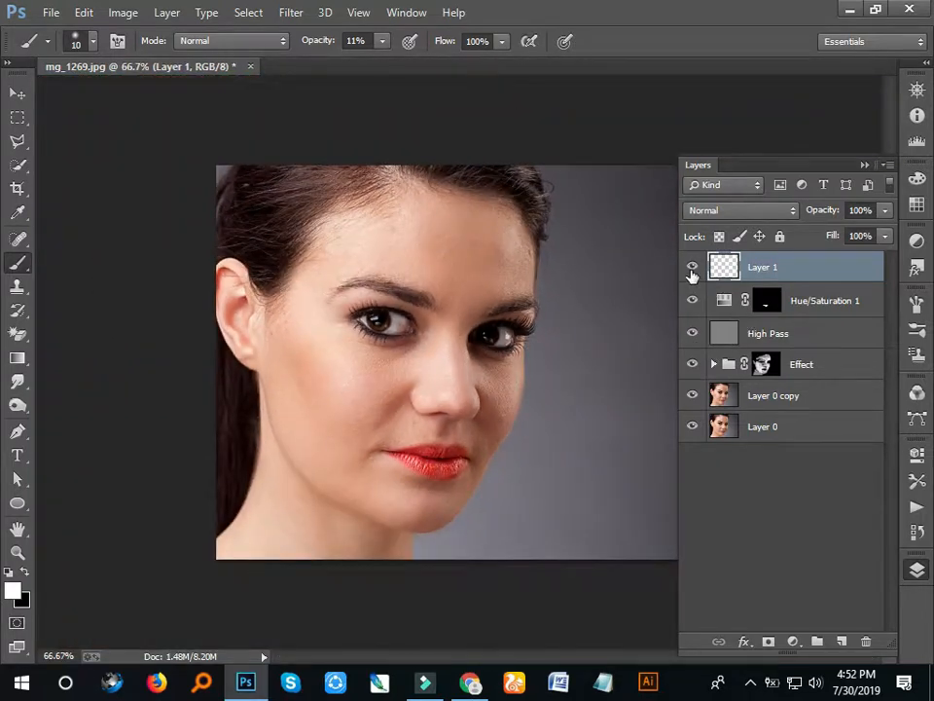
click(692, 269)
click(692, 269)
click(692, 270)
click(692, 269)
Step: Enlarge the brush to size 25 and add another light stroke over the white of the subject's right eye
key(ctrl+plus)
key(ctrl+plus)
key(ctrl+plus)
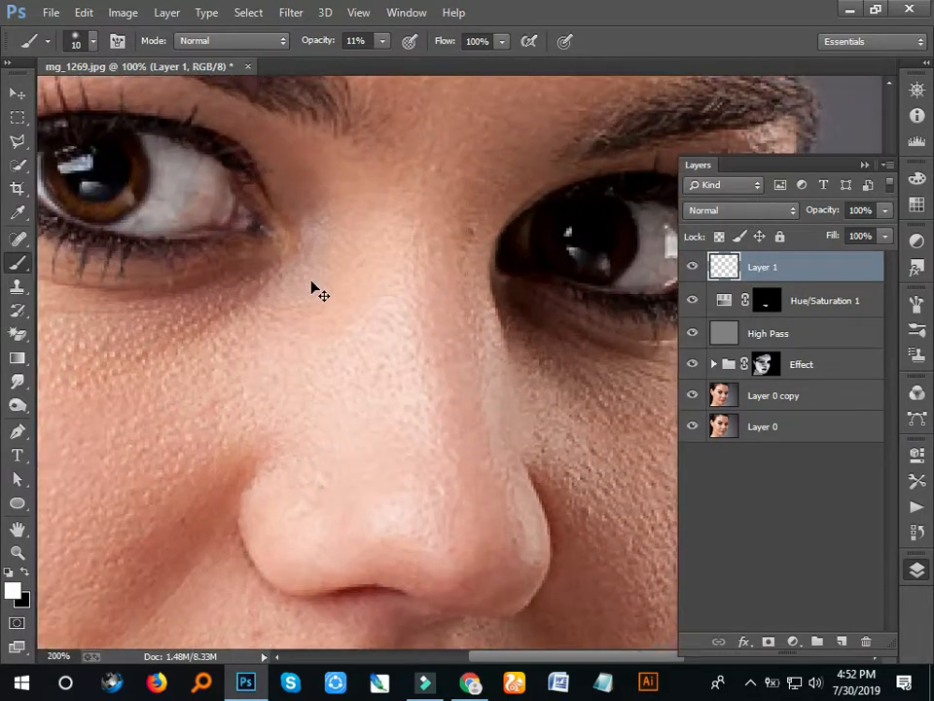
key(bracketright)
key(bracketright)
key(bracketright)
mouse_move(180, 195)
mouse_down()
mouse_move(201, 198)
mouse_move(186, 181)
mouse_move(194, 185)
mouse_up()
Step: Review the whole retouched portrait with the layer list collapsed
key(ctrl+minus)
key(ctrl+minus)
key(ctrl+minus)
key(ctrl+minus)
key(ctrl+minus)
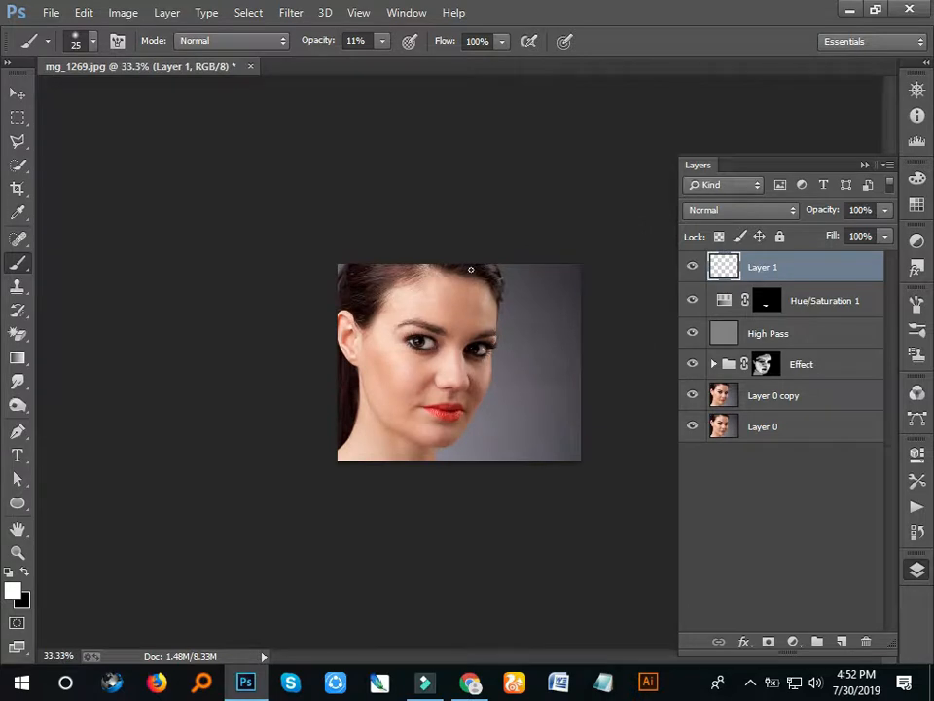
key(ctrl+plus)
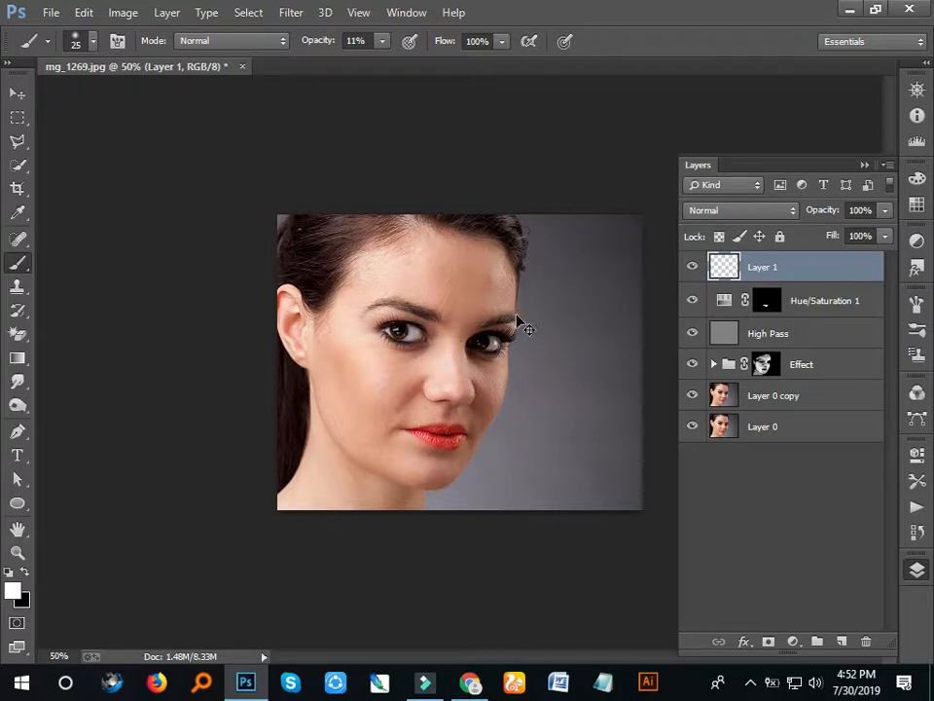
key(ctrl+plus)
click(864, 166)
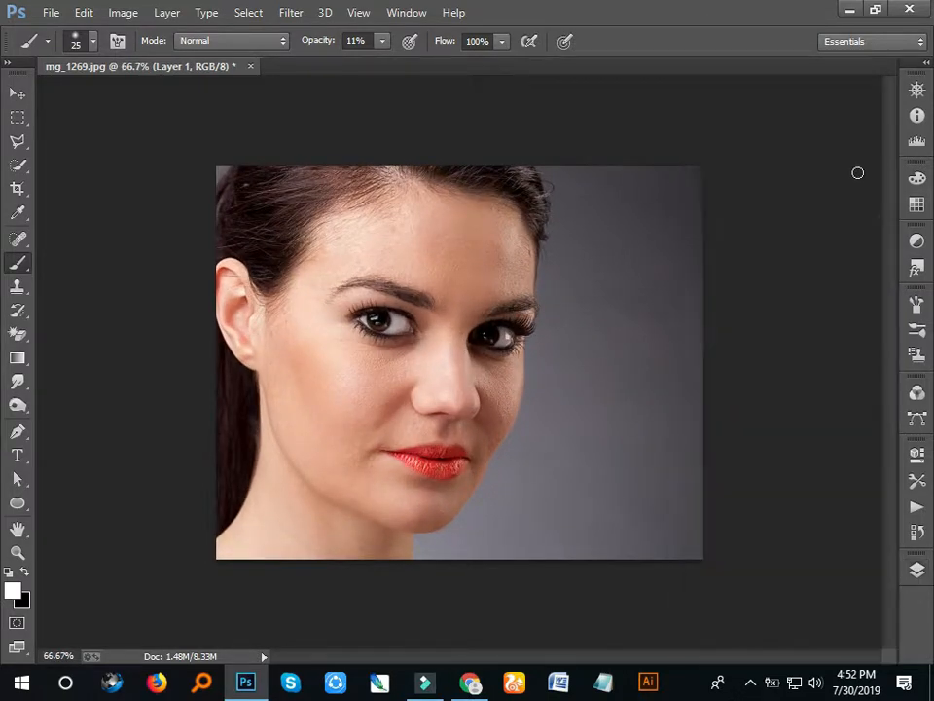